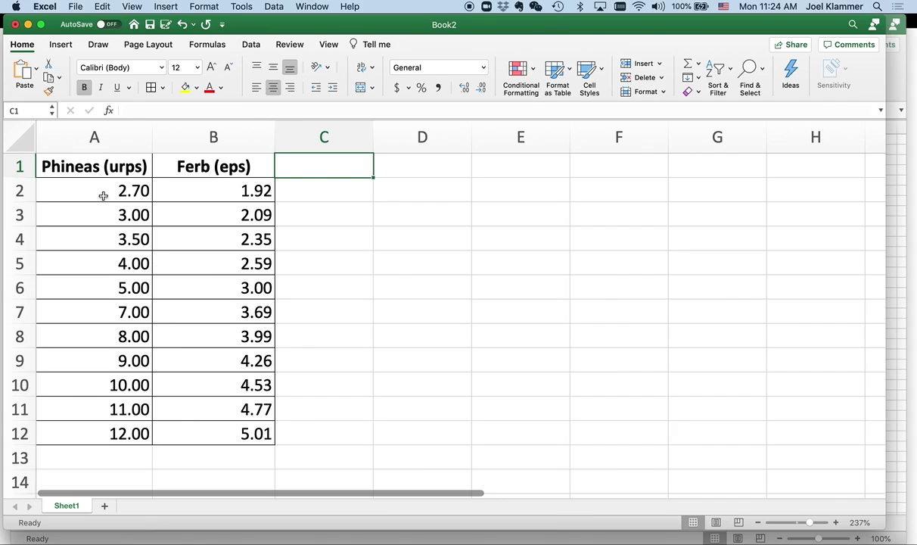
- Chart A2:B12 as an X Y scatter of Ferb (eps) vs. Phineas (urps) beside the data
left_click_drag(102, 194, 259, 434)
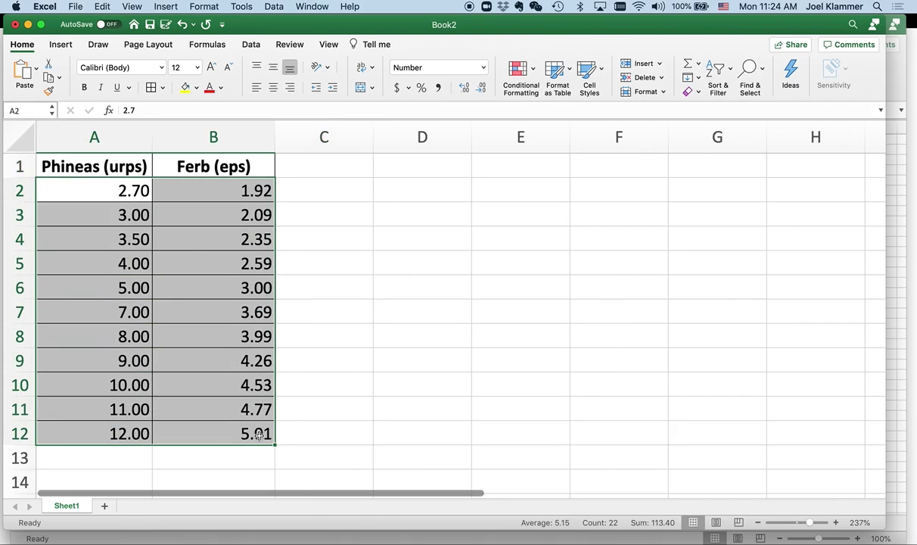
left_click(167, 6)
mouse_move(174, 78)
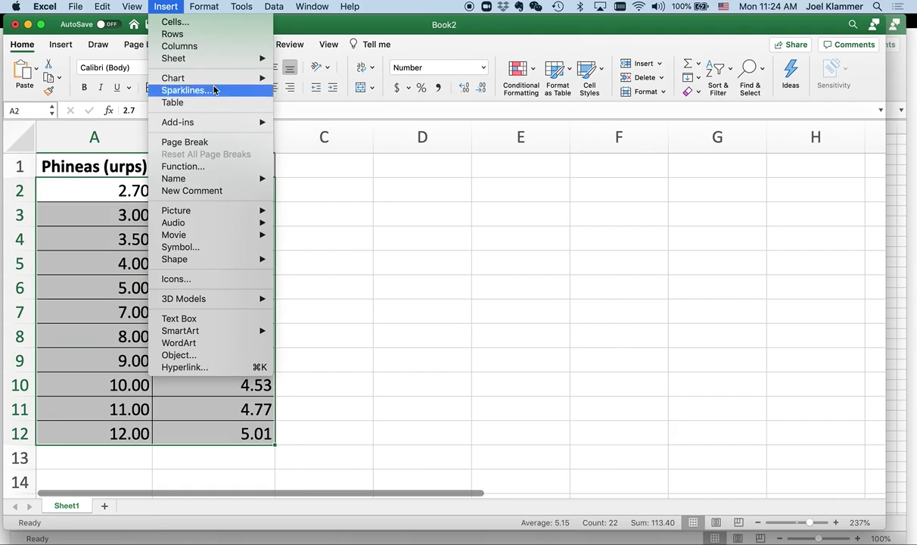
left_click(348, 200)
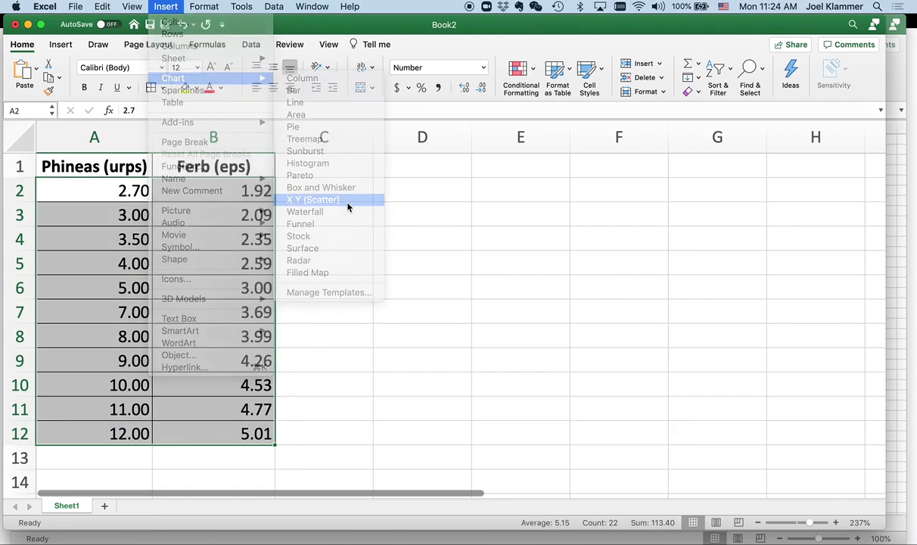
left_click_drag(352, 165, 483, 166)
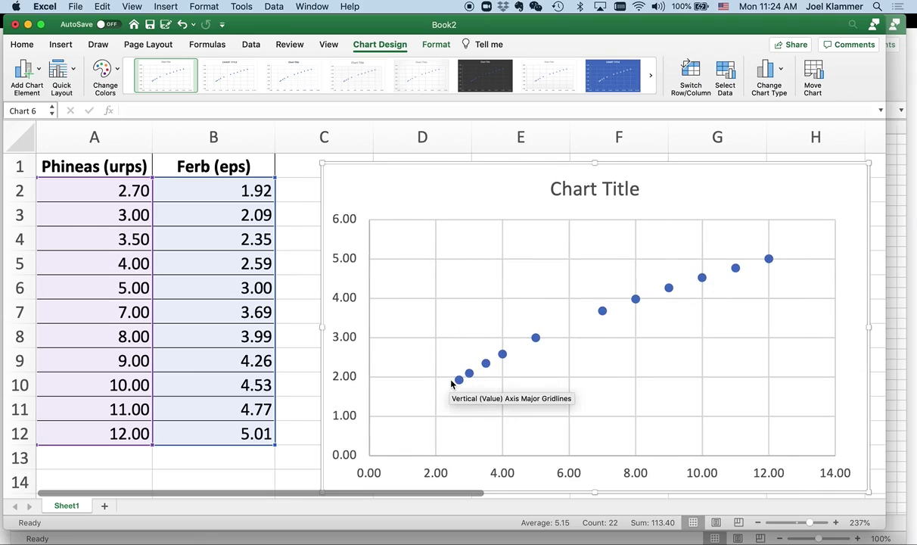
- Switch to PowerPoint's Types of Graphs slide on linearizing curved relationships
key("super+Tab")
key("super+Tab")
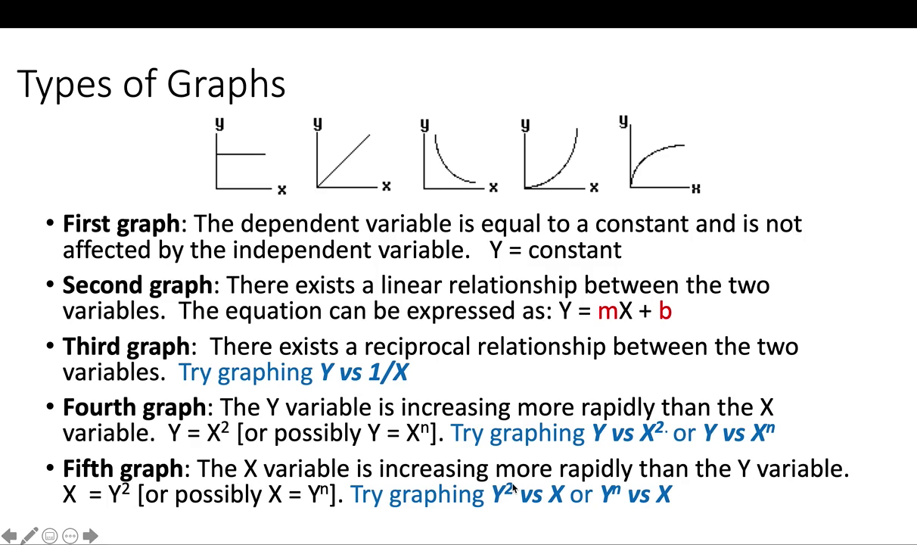
- Back in Excel, shrink the chart aside and enter the header Ferb2 (eps2) in C1
key("super+Tab")
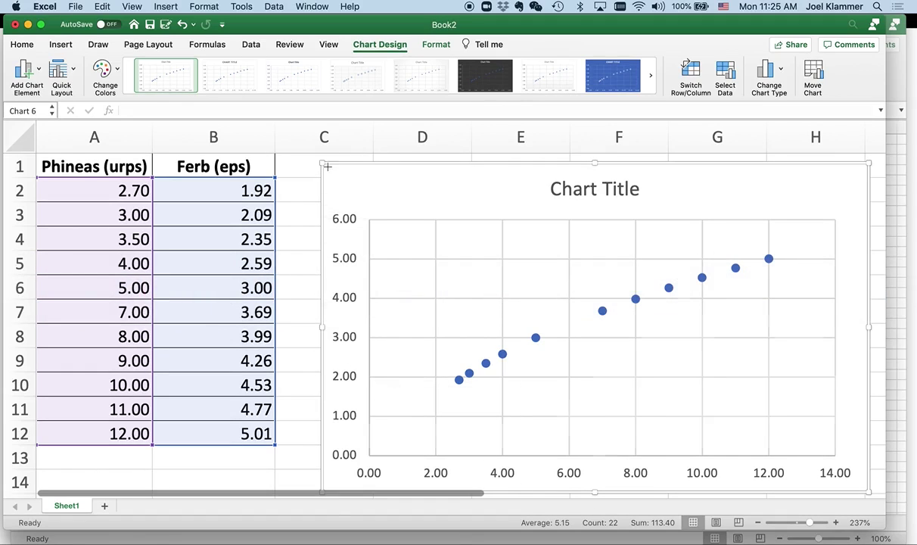
mouse_move(327, 167)
left_mouse_down()
mouse_move(671, 403)
mouse_move(866, 407)
left_mouse_up()
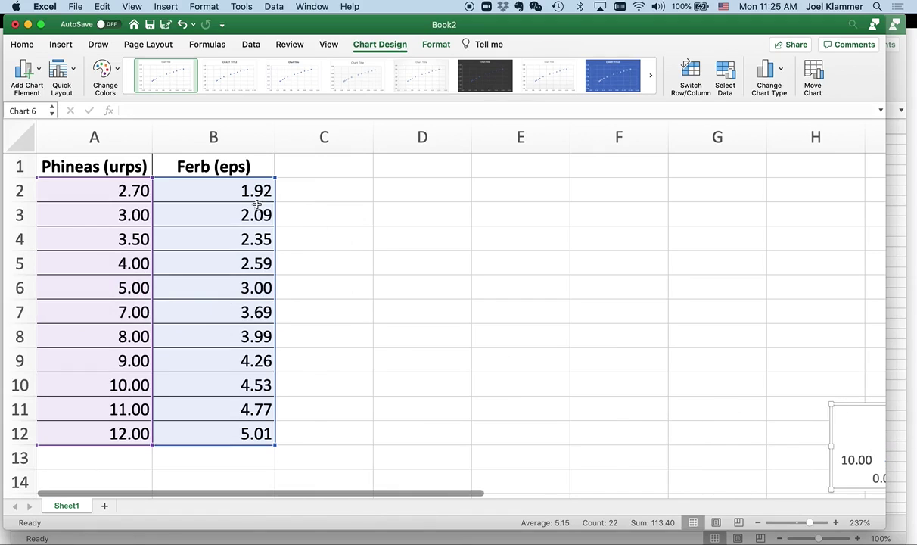
left_click(320, 167)
type("Fer")
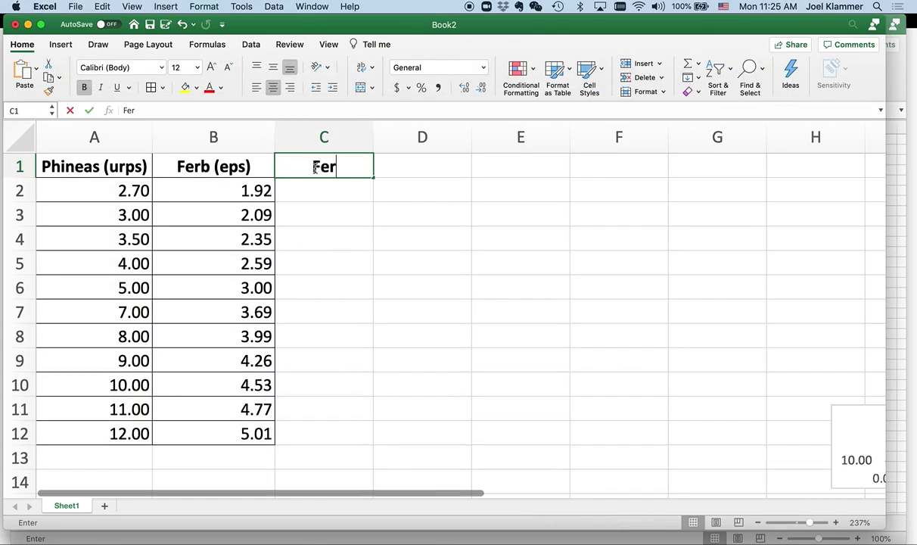
type("b2 ")
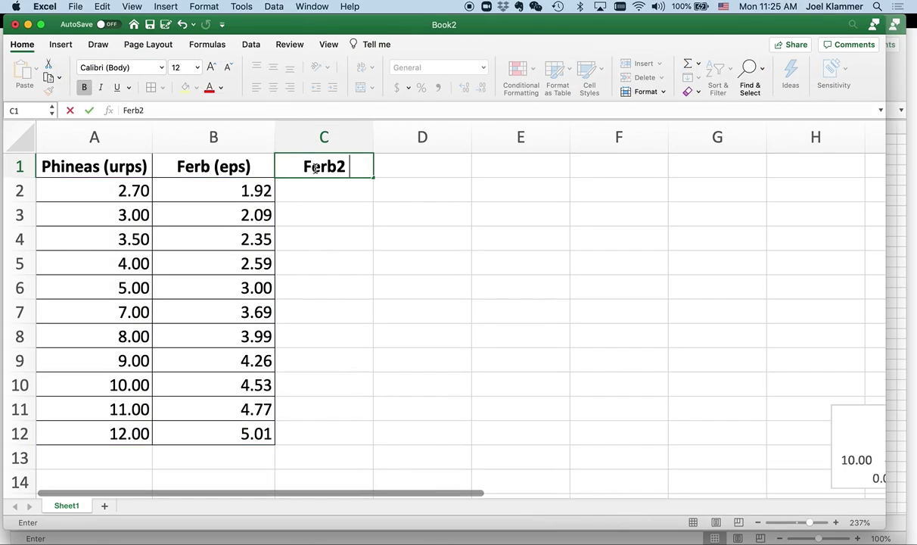
type("(eps")
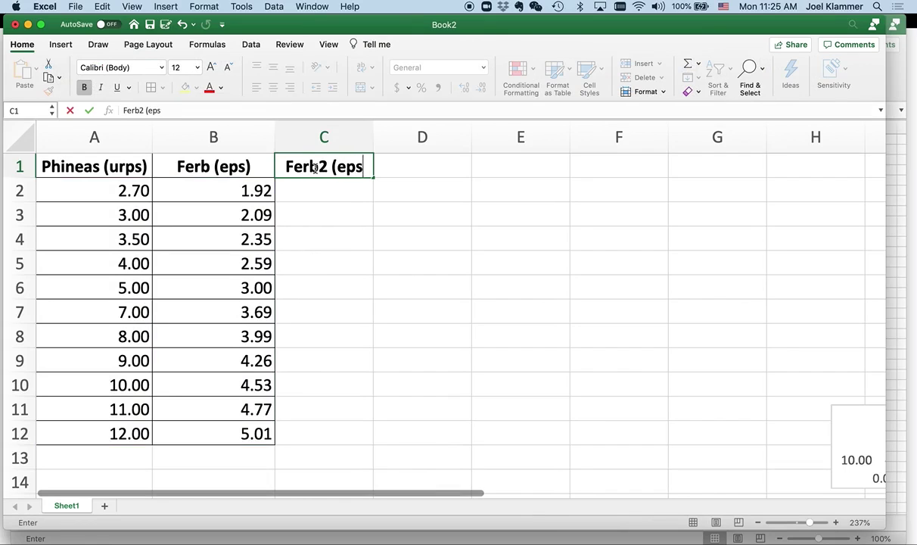
type("2)")
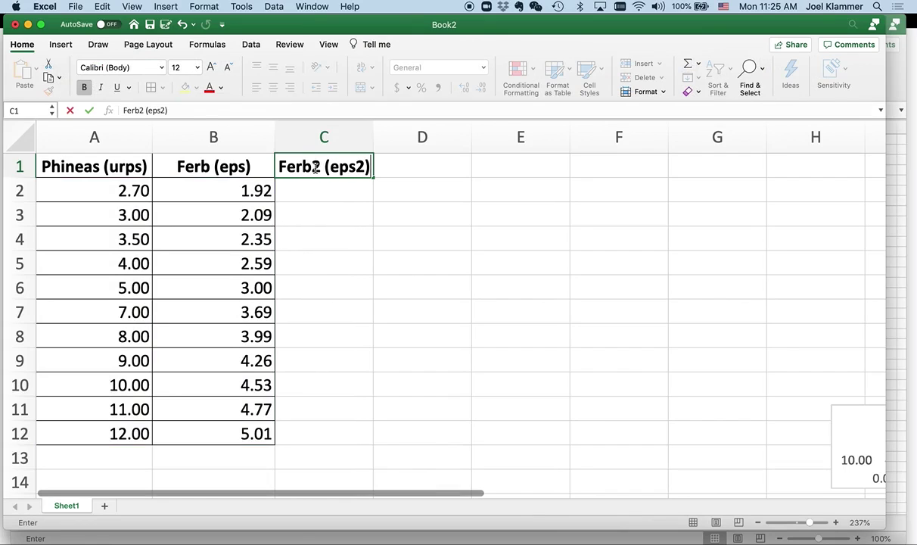
key("Return")
- Superscript both 2s in the C1 header so it reads Ferb² (eps²)
left_click(317, 167)
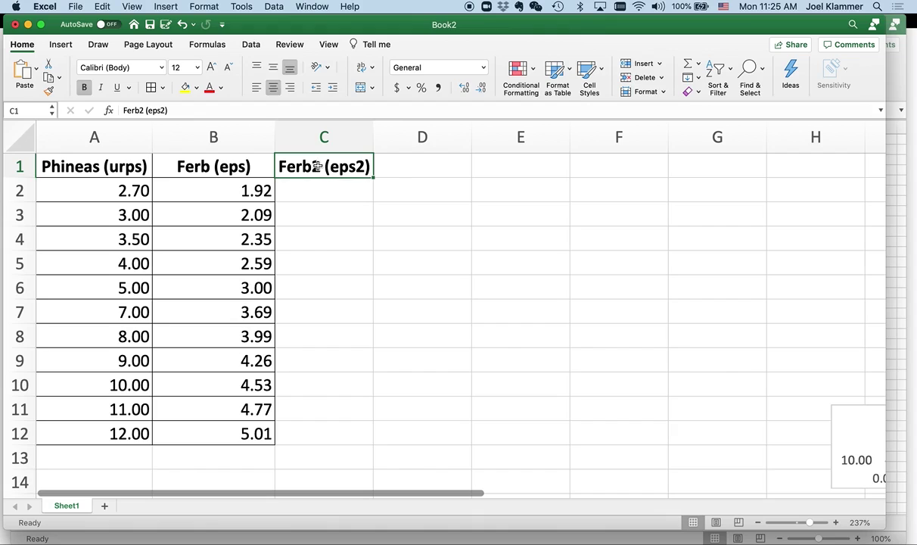
left_click(141, 111)
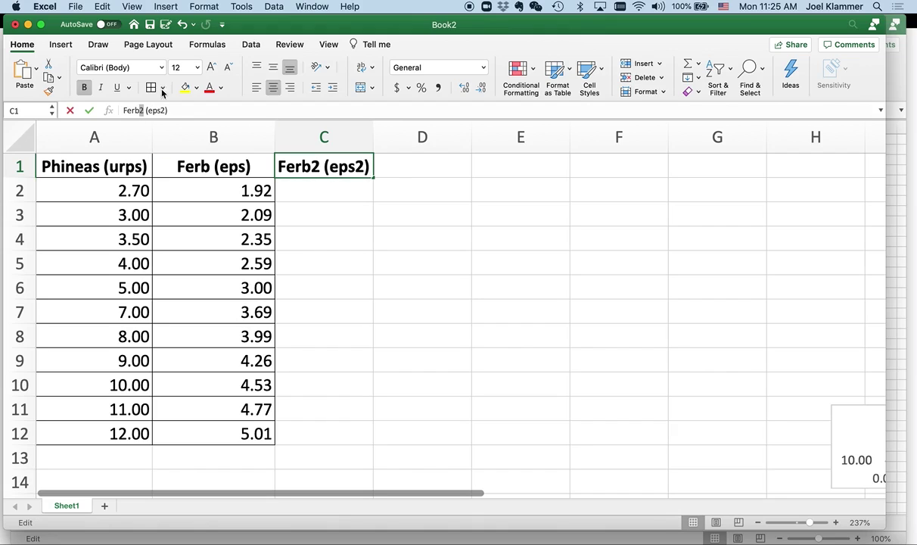
left_click(204, 6)
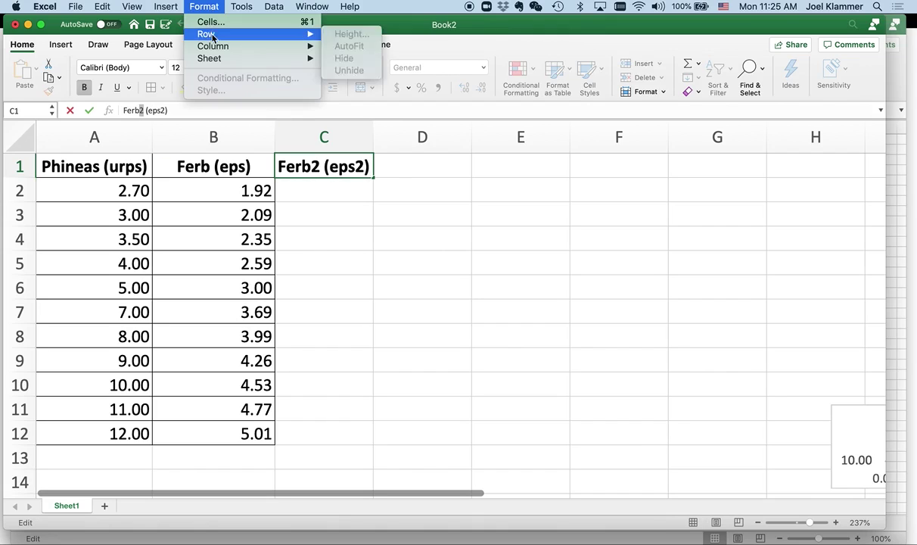
left_click(219, 26)
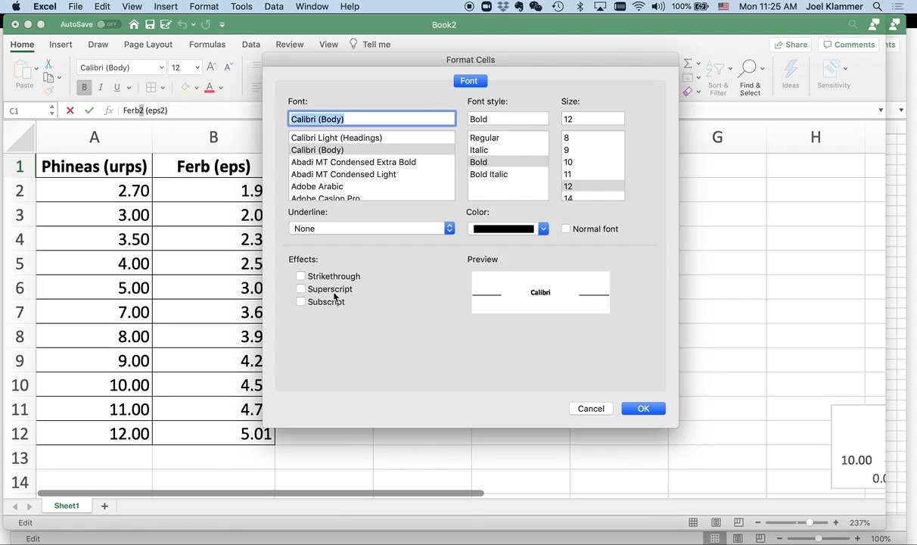
left_click(301, 288)
left_click(643, 409)
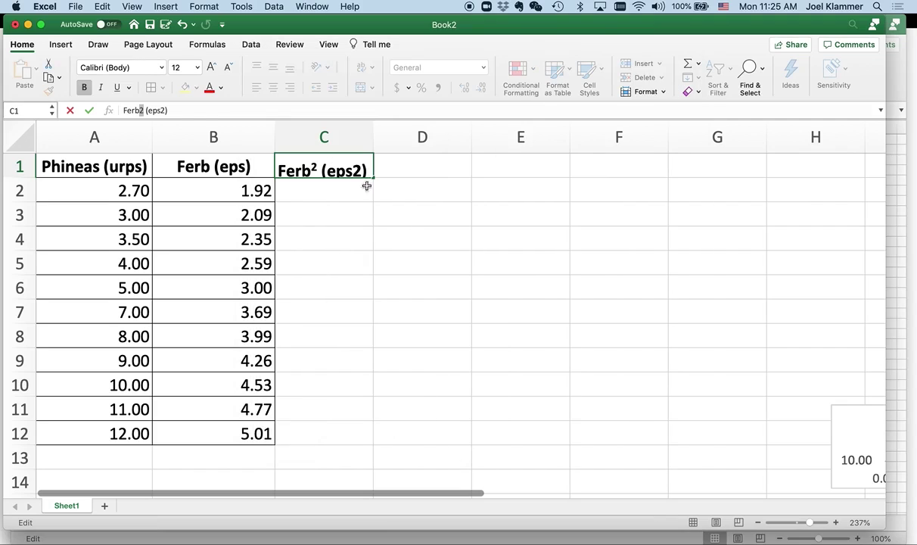
left_click(204, 6)
left_click(205, 20)
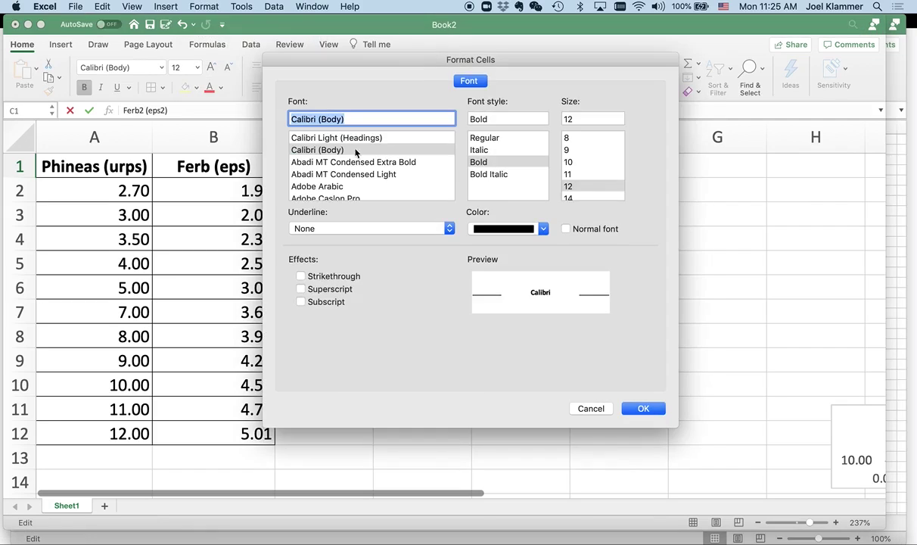
left_click(327, 288)
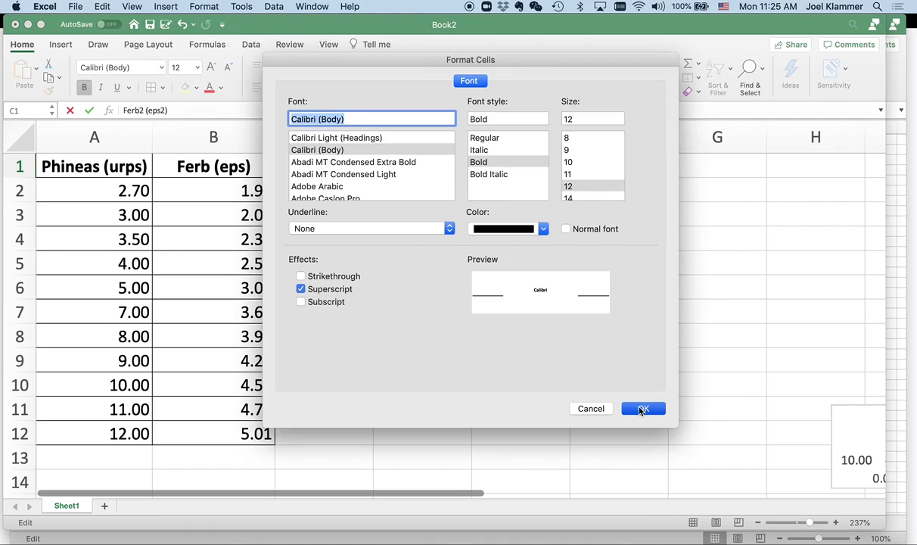
left_click(643, 410)
- Enter =B2*B2 in C2 to square the first Ferb value
left_click(347, 191)
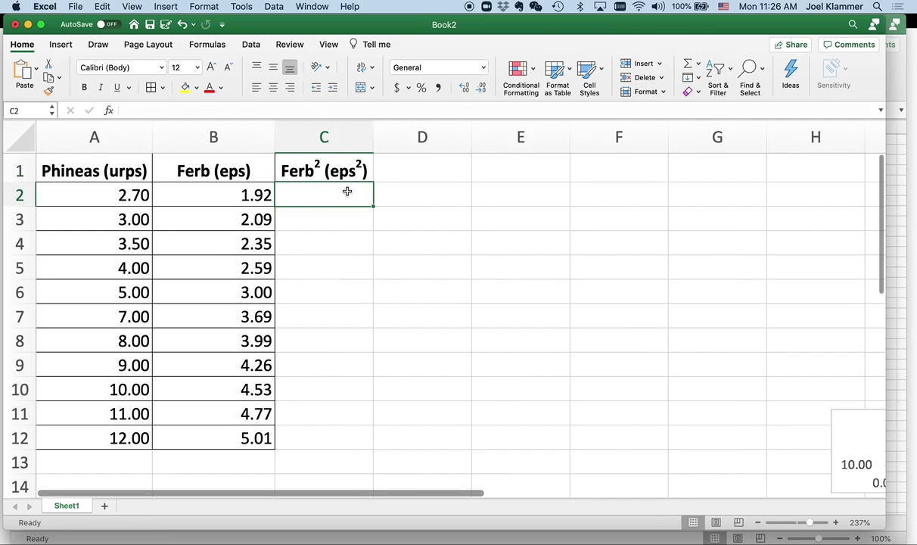
type("=")
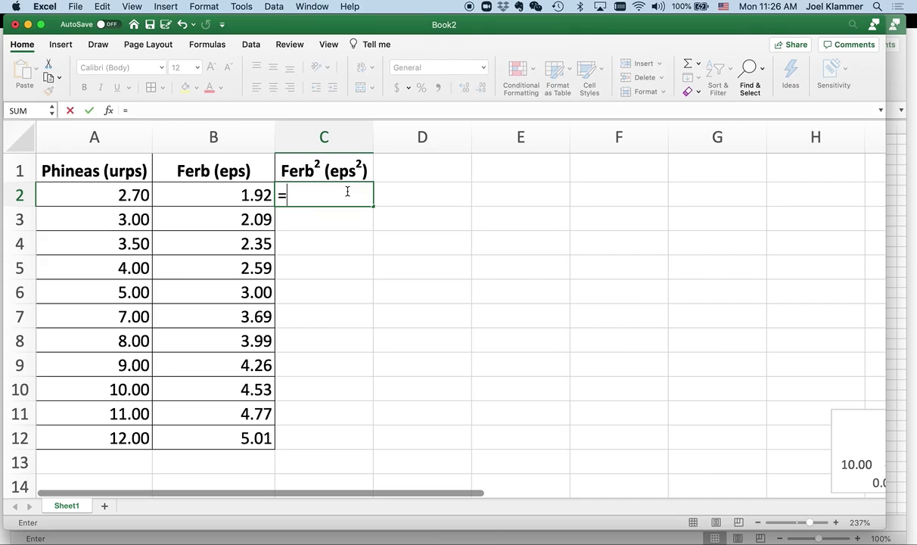
left_click(255, 195)
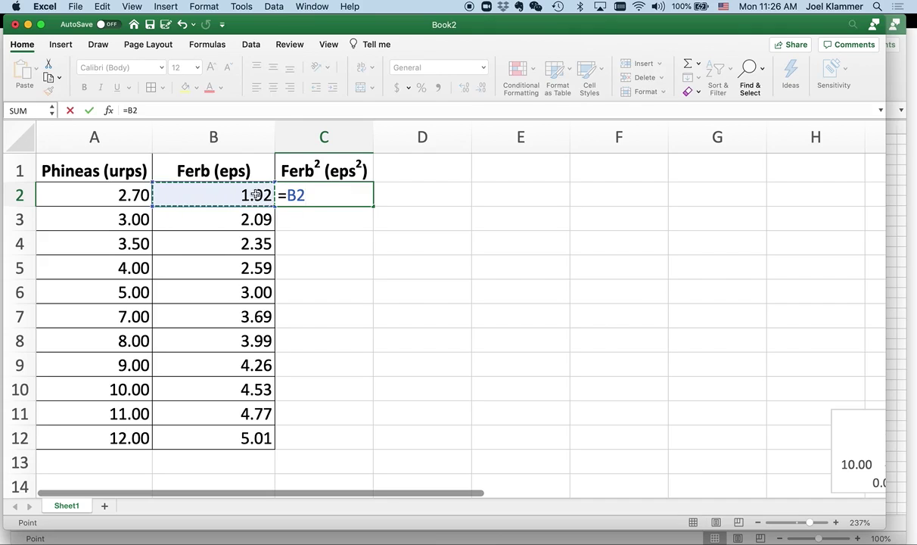
type("*")
left_click(255, 195)
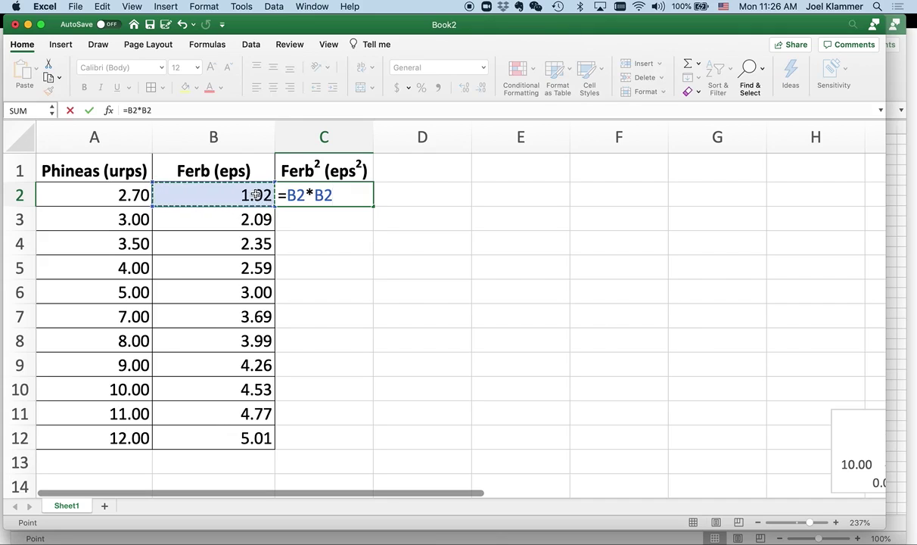
key("Return")
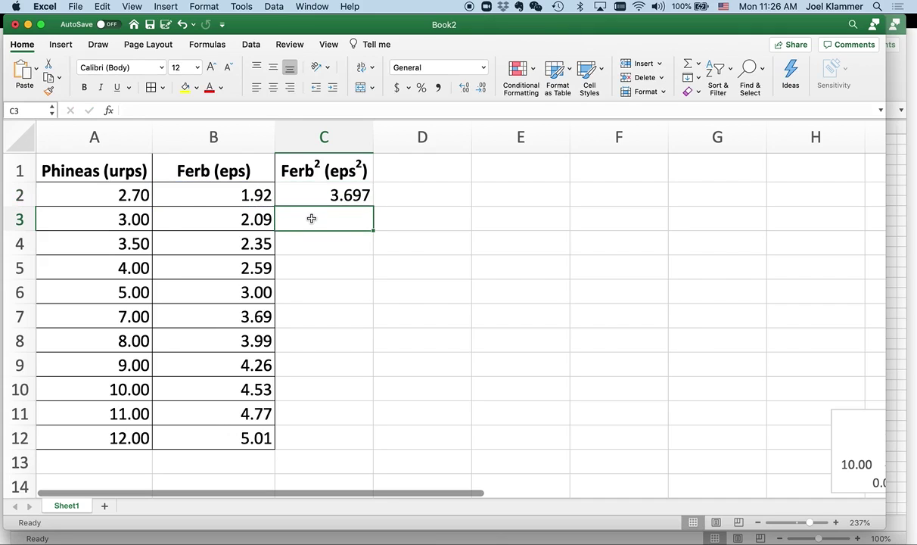
- Enter =B3^2 in C3 and fill the squaring formula down to row 12
type("=")
left_click(242, 217)
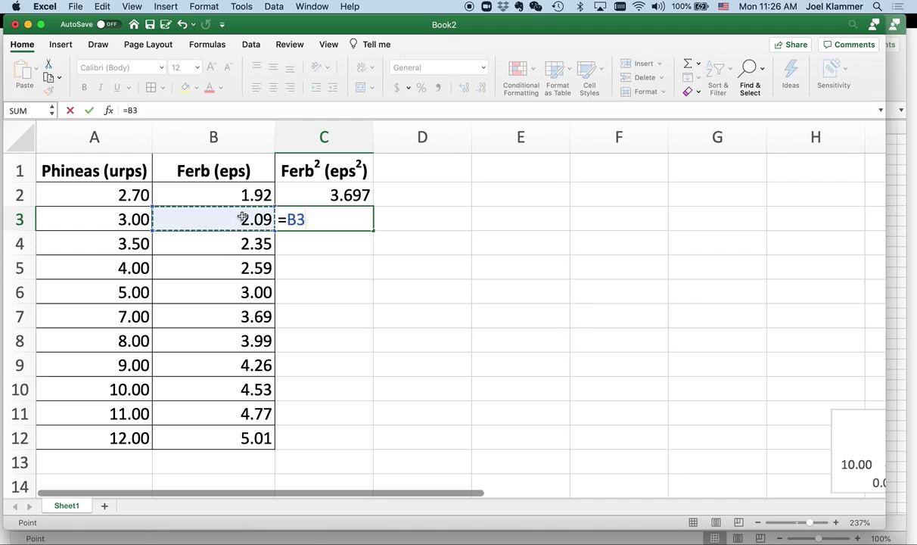
type("^")
type("2")
key("Return")
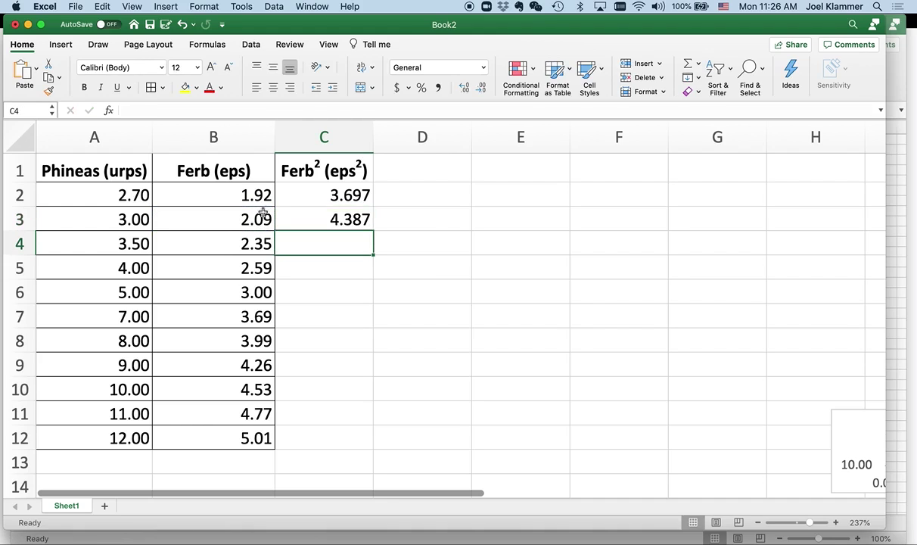
left_click(367, 225)
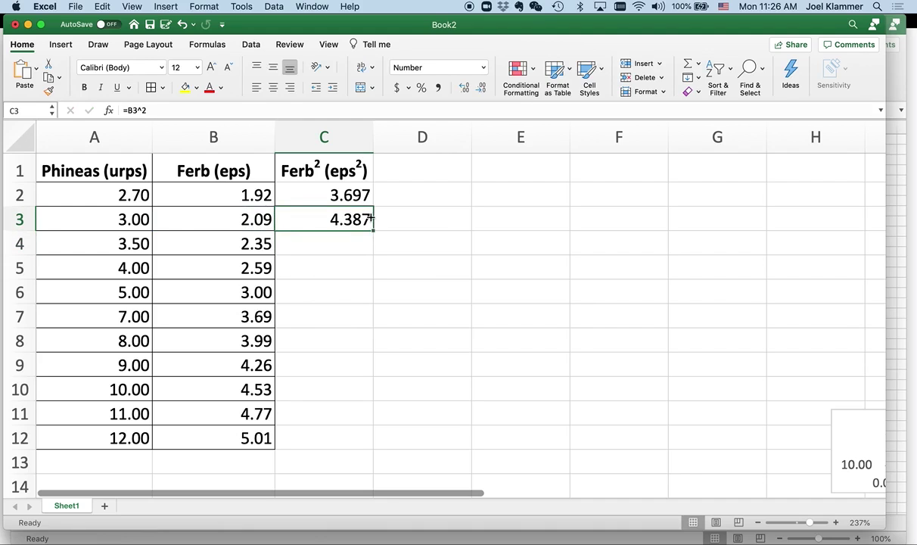
left_click_drag(372, 230, 367, 446)
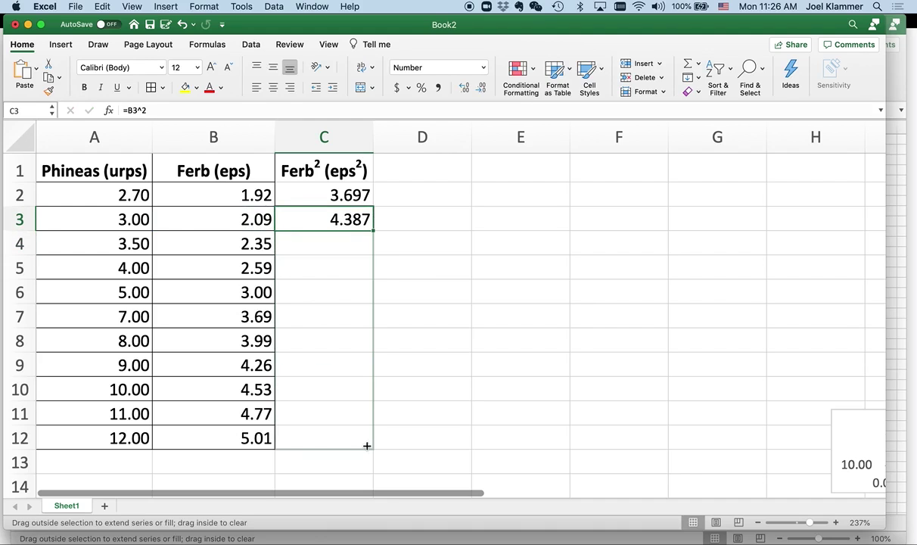
left_click(418, 199)
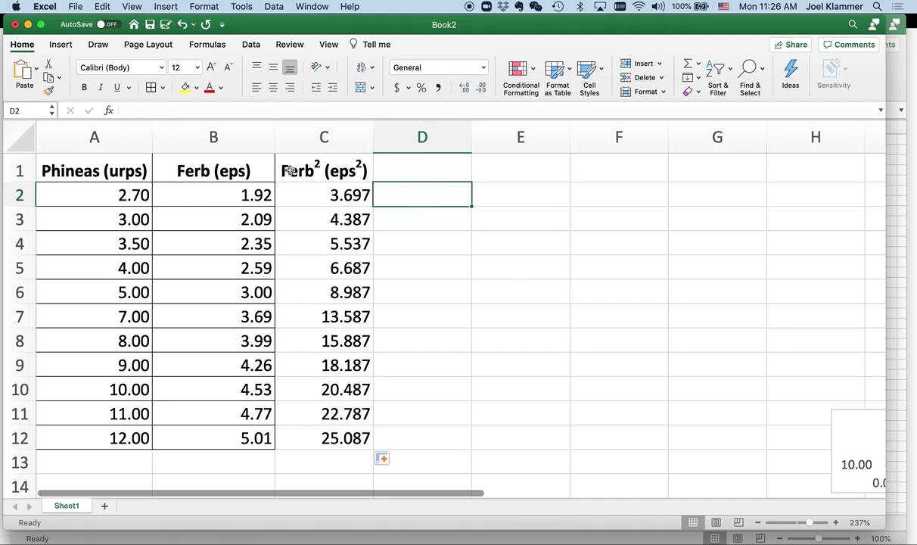
- Select the Phineas values A2:A12 together with the Ferb² values C2:C12
left_click_drag(286, 165, 307, 438)
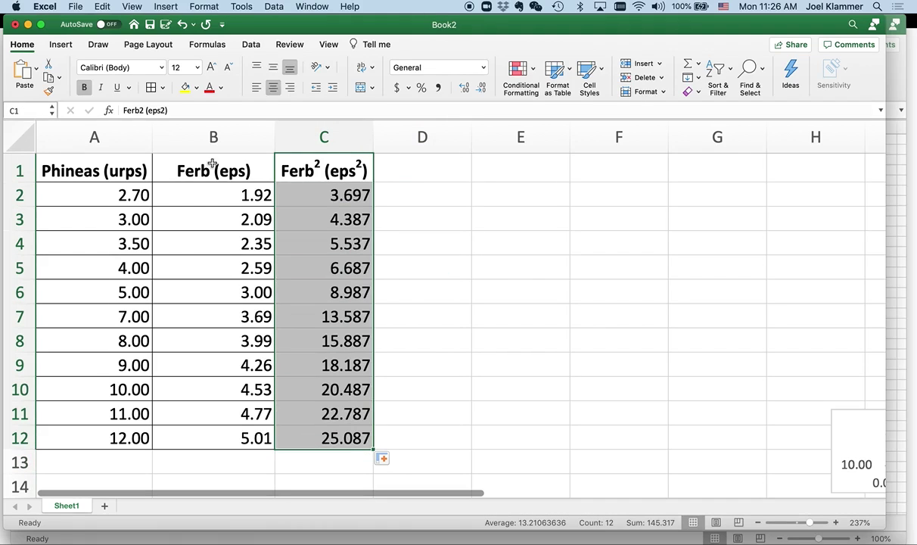
left_click(476, 242)
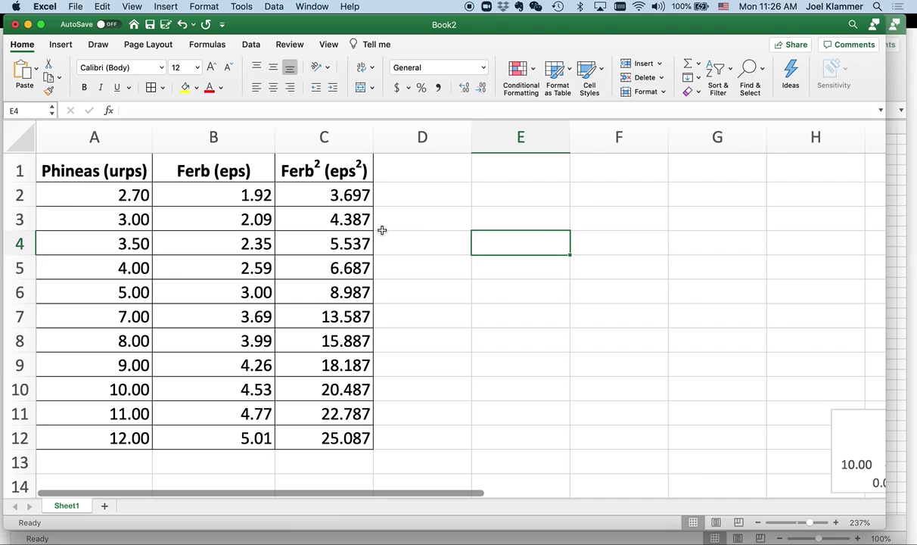
left_click(85, 204)
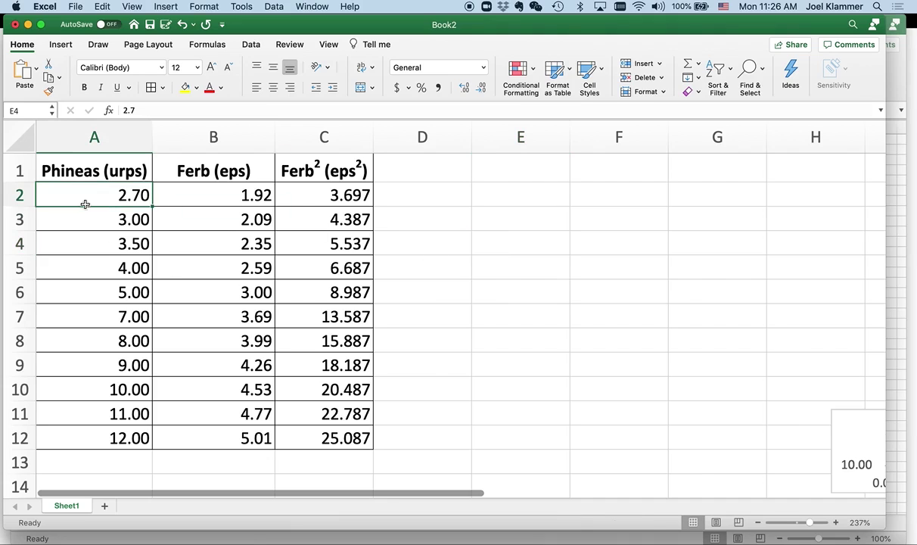
left_click_drag(84, 203, 77, 432)
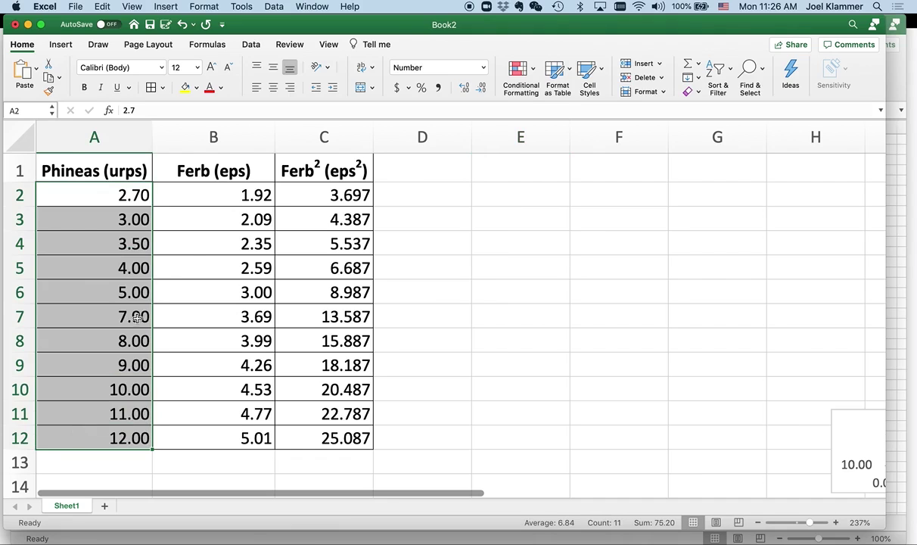
left_click_drag(302, 203, 317, 435)
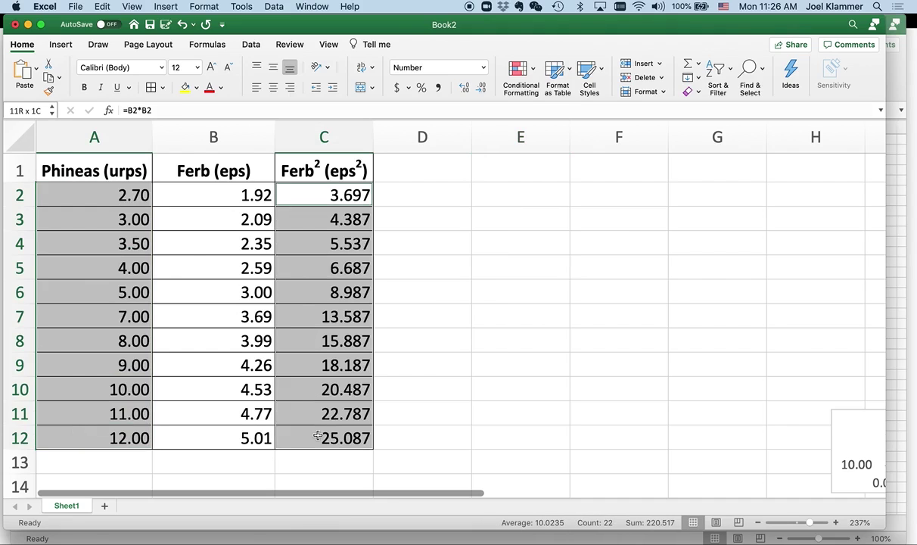
- Insert an X Y scatter of Ferb² vs. Phineas and size it just right of column C
left_click(165, 8)
mouse_move(174, 78)
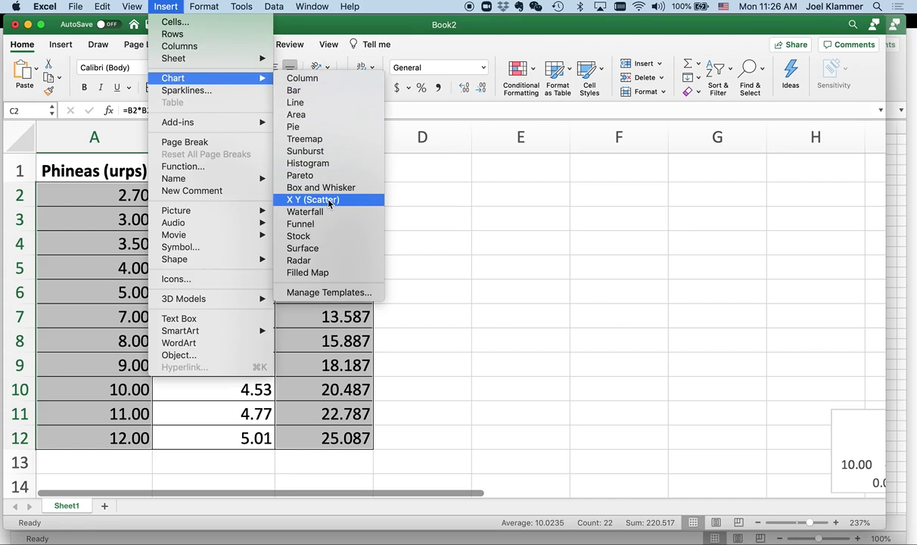
left_click(314, 199)
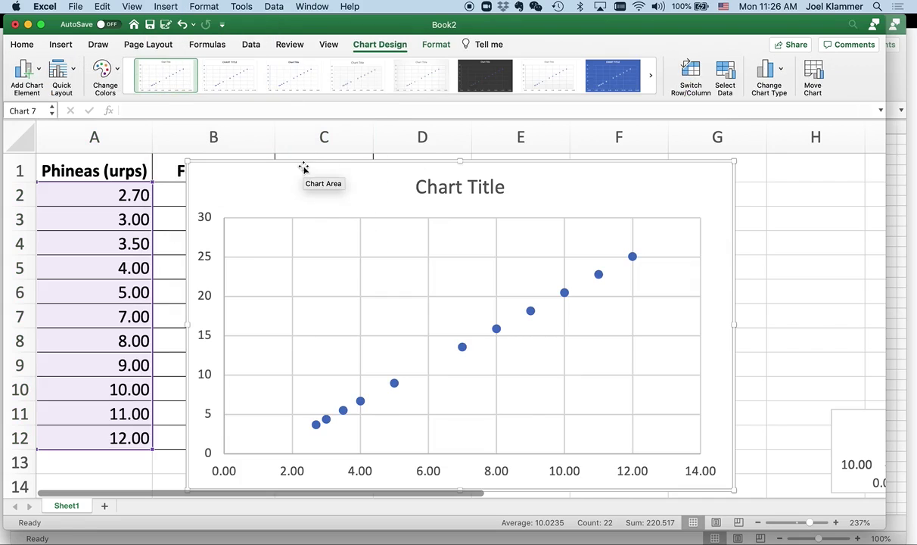
mouse_move(307, 162)
left_mouse_down()
mouse_move(481, 158)
mouse_move(427, 160)
left_mouse_up()
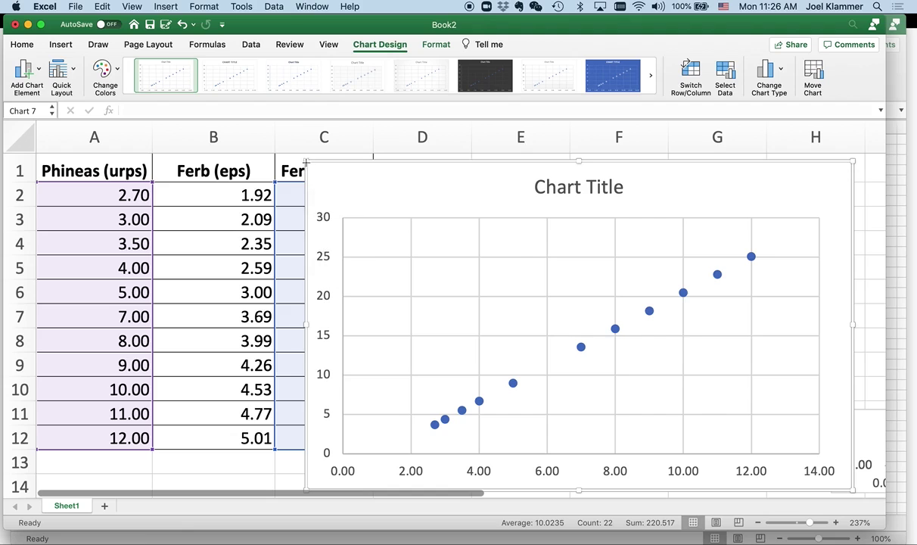
left_click_drag(308, 165, 363, 158)
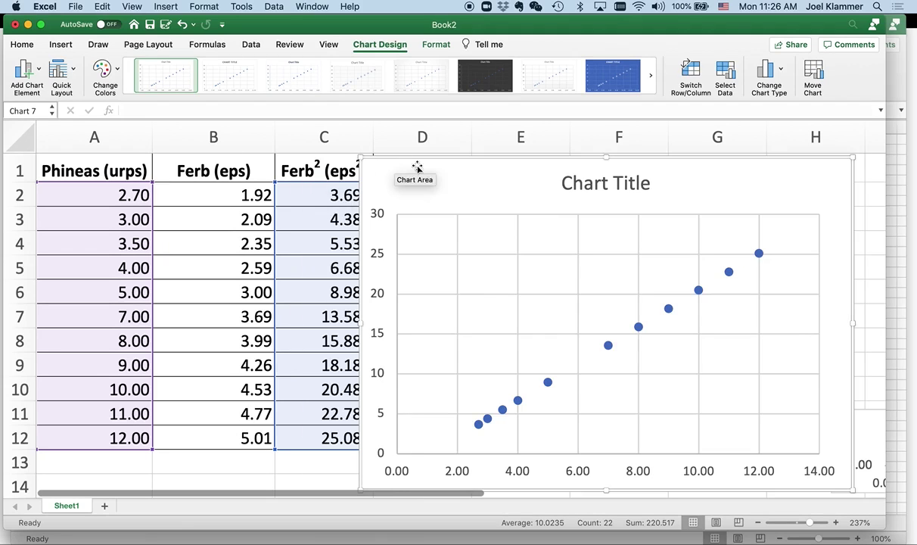
mouse_move(436, 164)
left_mouse_down()
mouse_move(469, 160)
mouse_move(455, 160)
left_mouse_up()
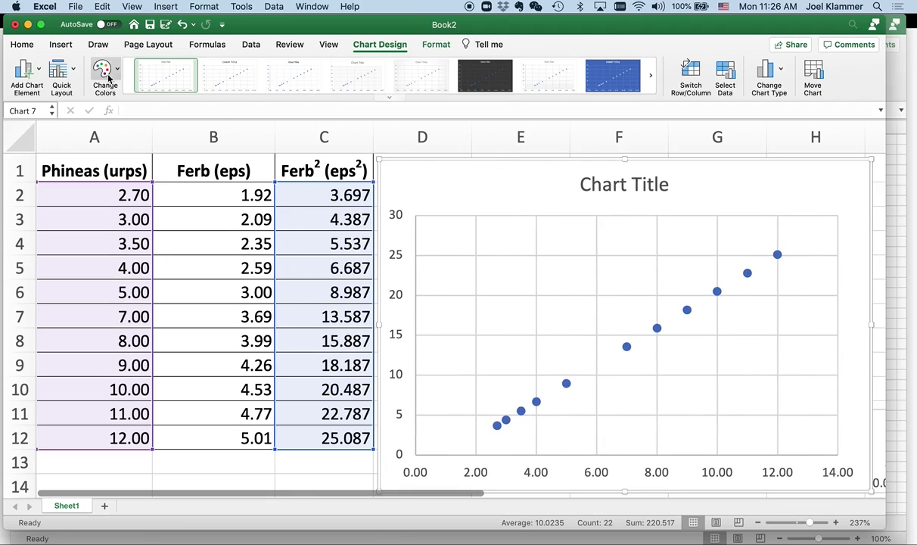
- Add primary horizontal and vertical axis titles to the Ferb² chart
left_click(30, 72)
mouse_move(62, 106)
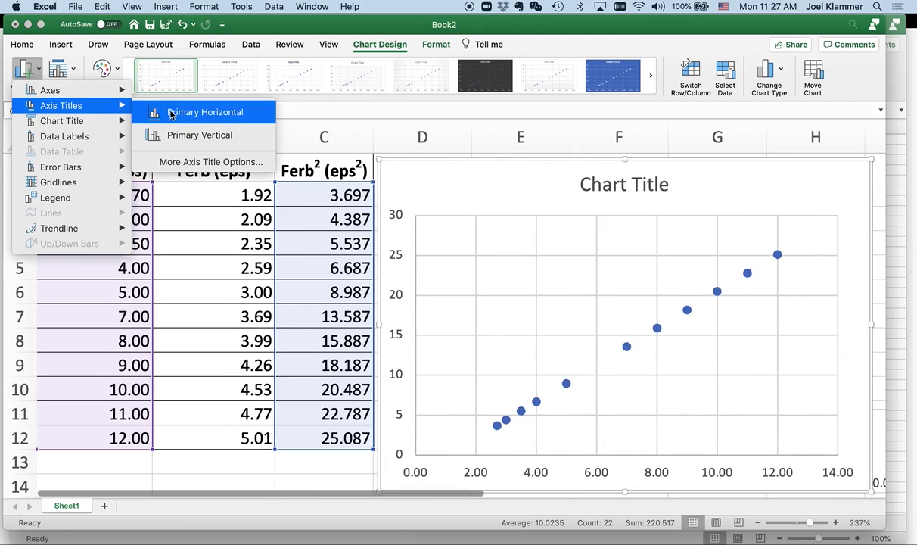
left_click(181, 112)
left_click(39, 74)
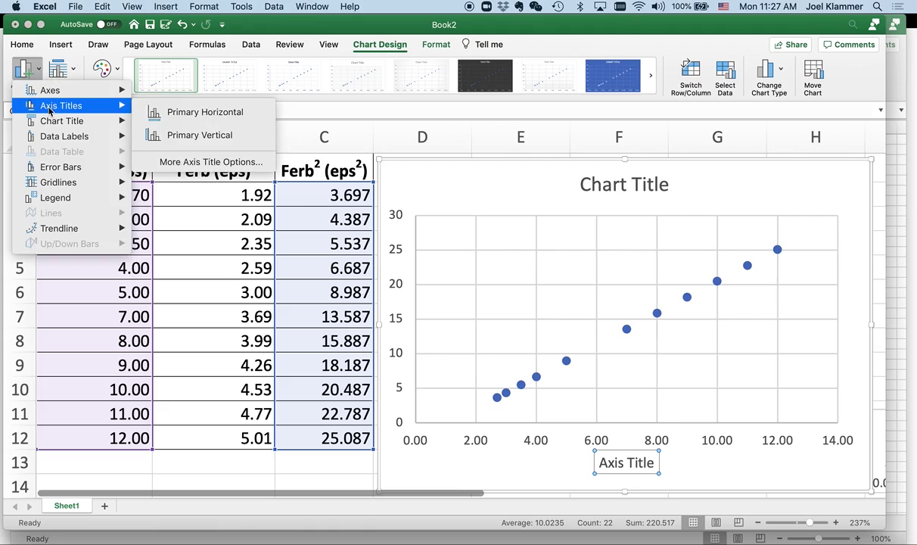
left_click(218, 133)
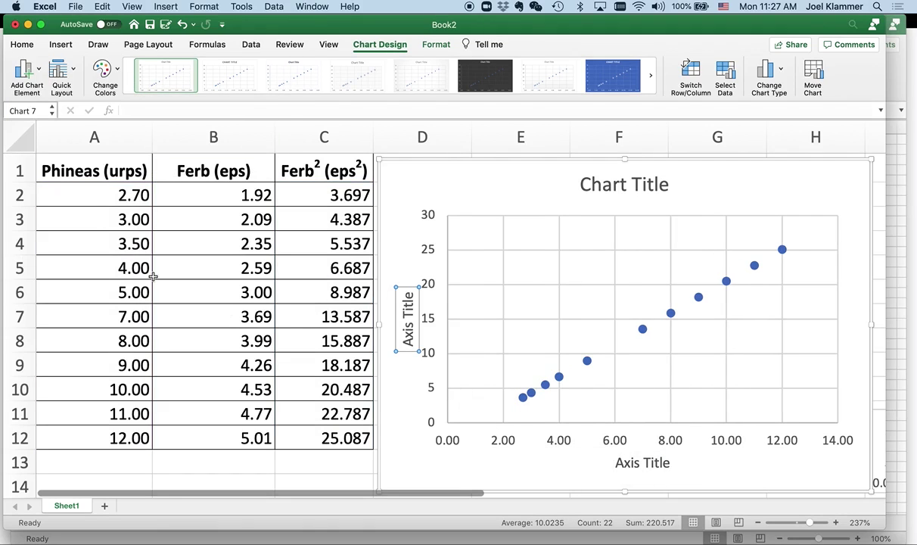
- Label the horizontal axis Phineas (urps)
left_click(615, 463)
left_click_drag(618, 461, 672, 464)
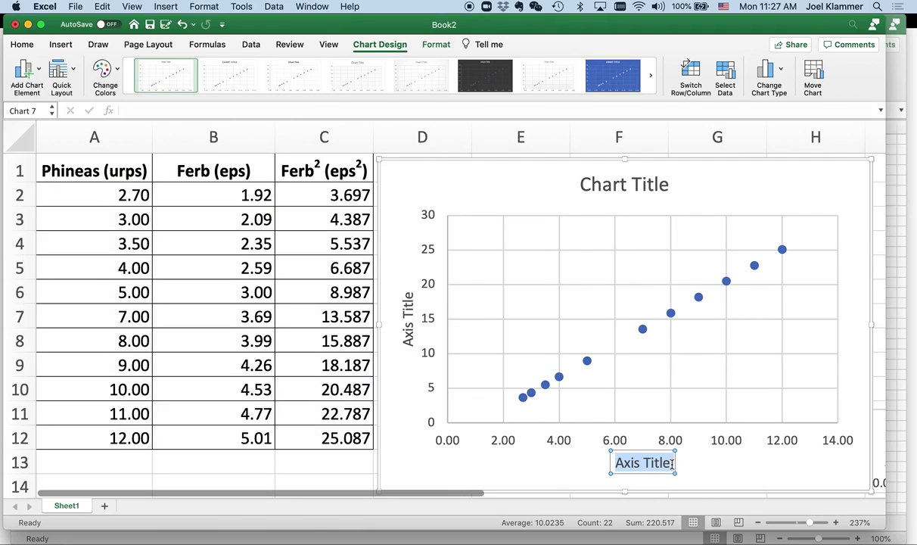
type("Phi")
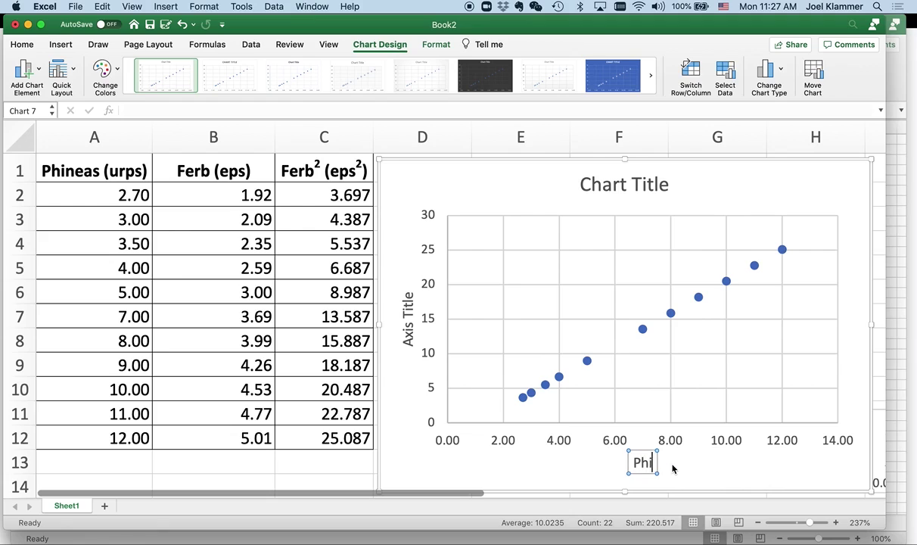
type("neas (")
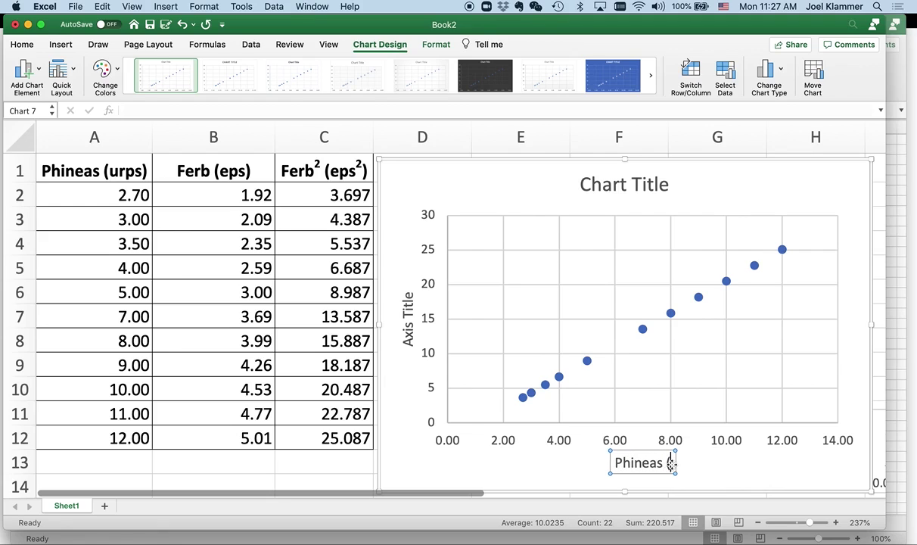
type("ur")
key("BackSpace")
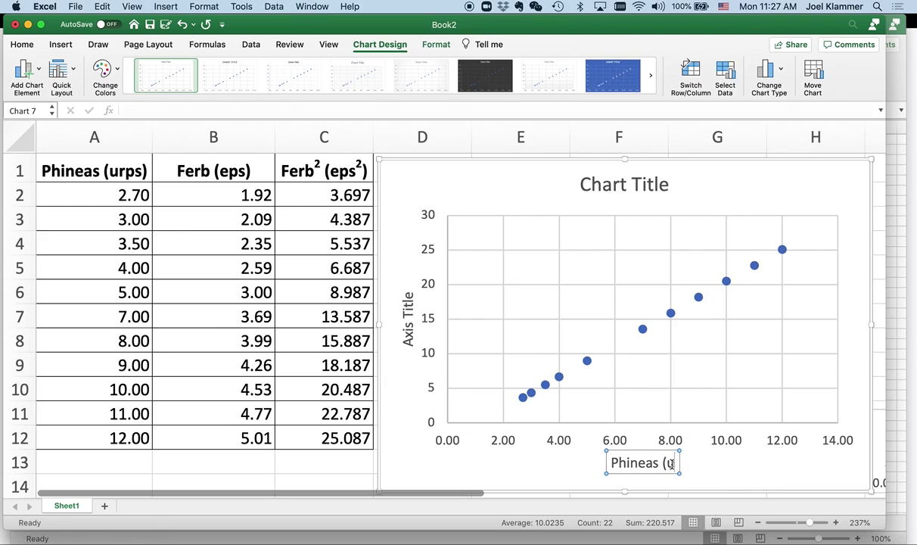
type("rps)")
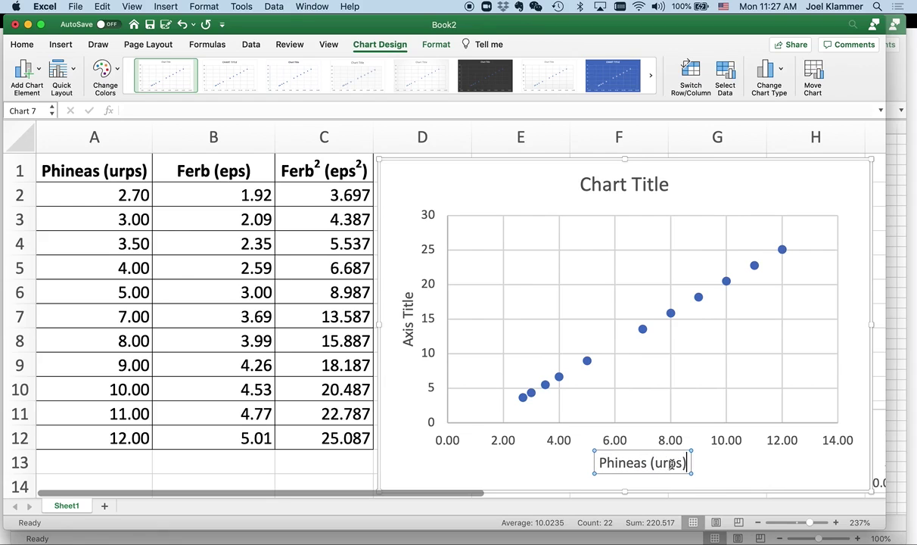
- Title the vertical axis Ferb2 (eps2) and superscript the 2 after Ferb
left_click(408, 306)
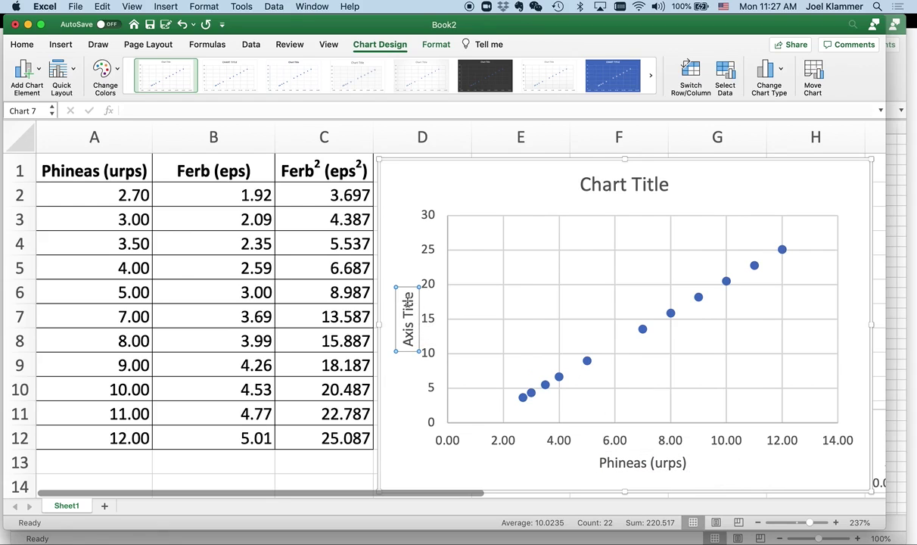
left_click_drag(407, 293, 406, 349)
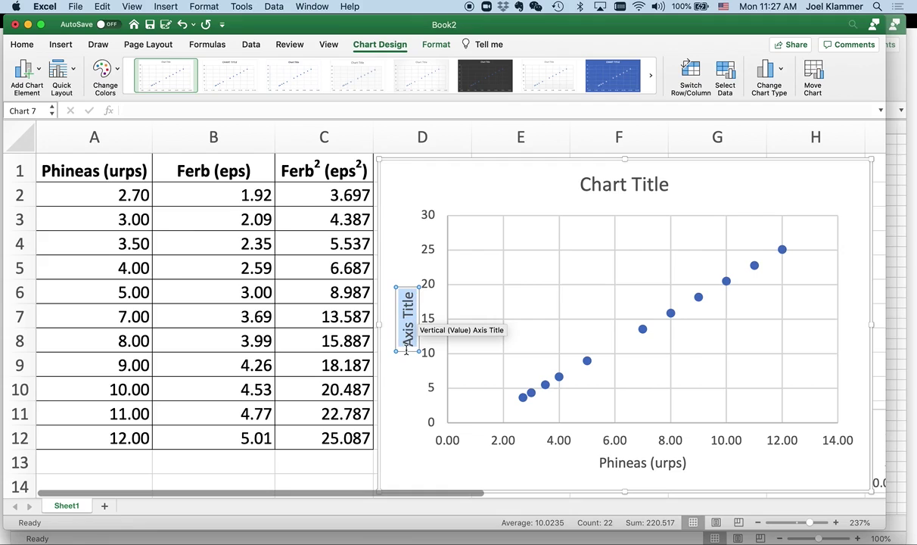
type("Ferb")
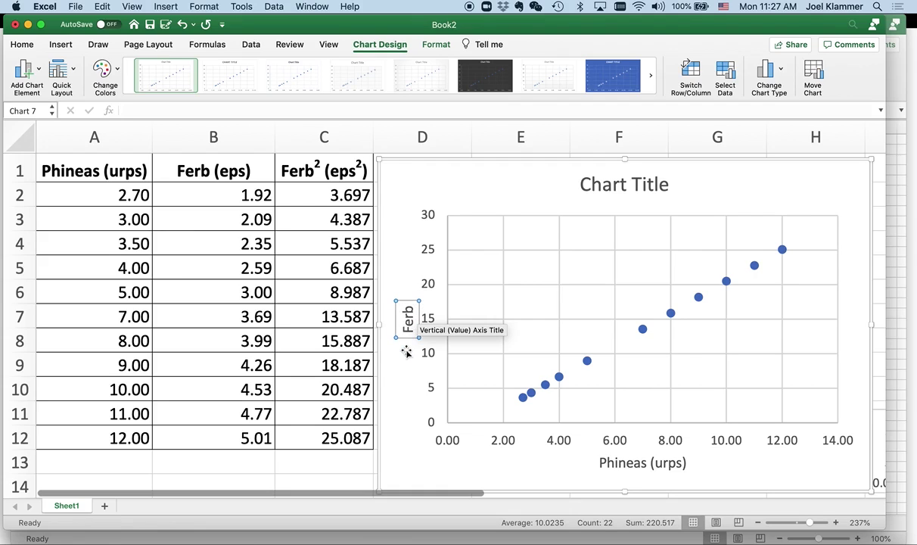
type("2 (")
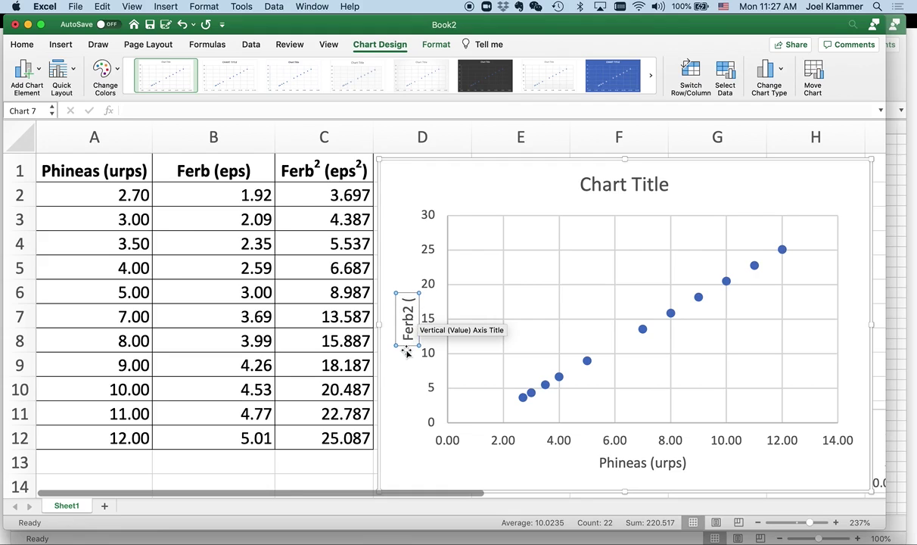
type("eps2)")
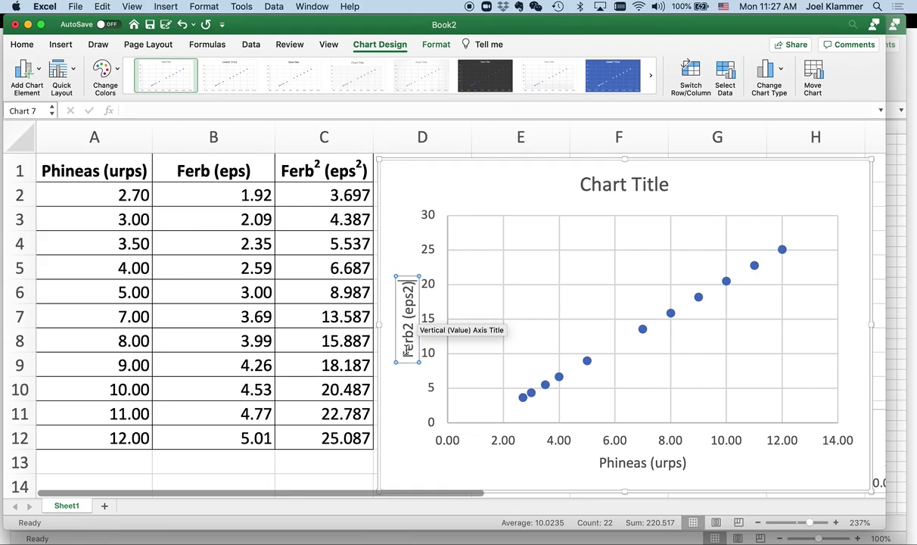
left_click_drag(407, 331, 409, 324)
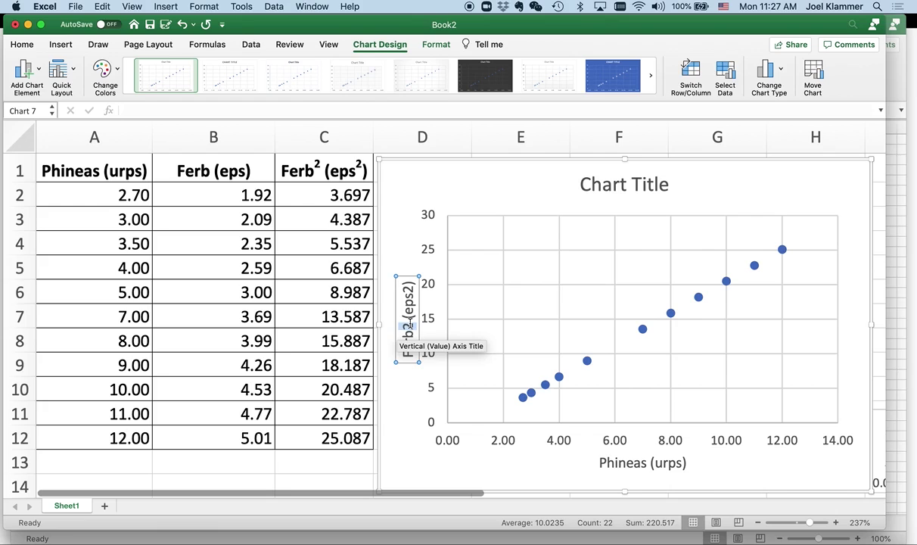
right_click(411, 327)
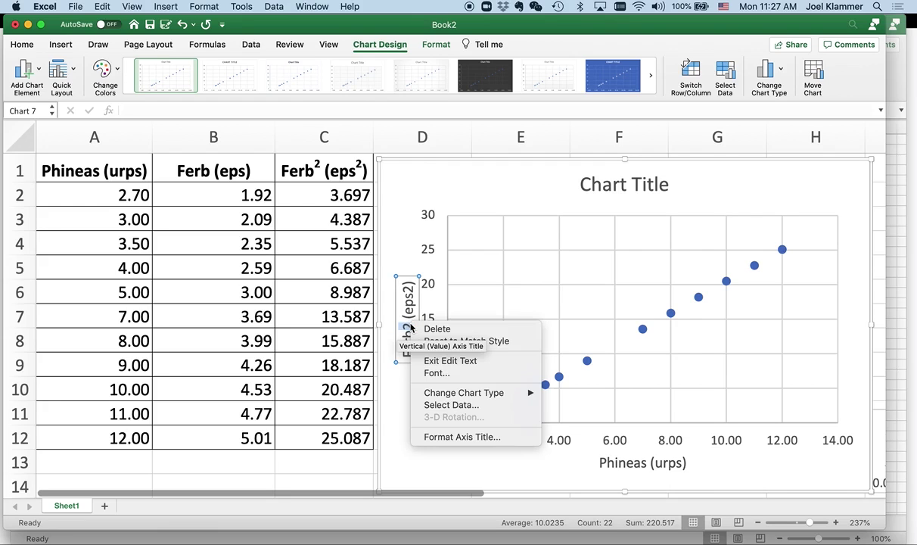
left_click(437, 372)
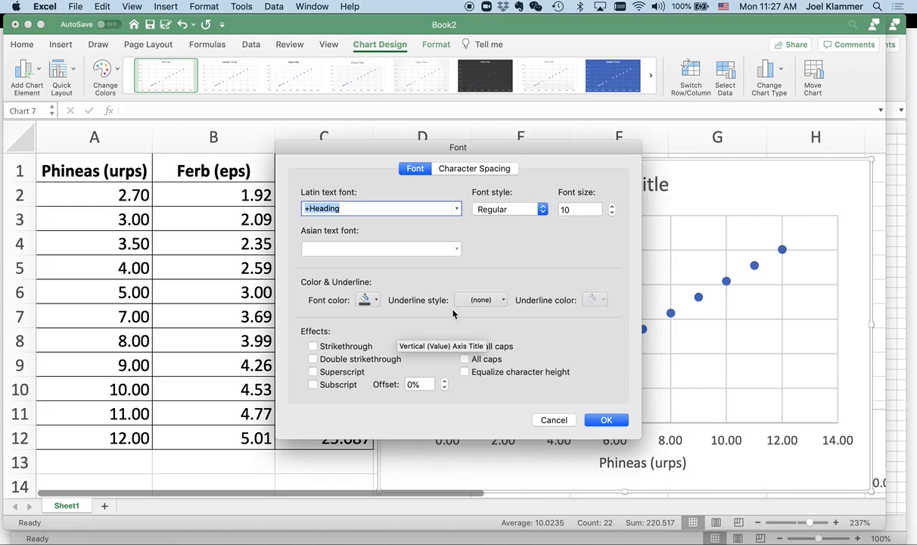
left_click(344, 373)
left_click(606, 419)
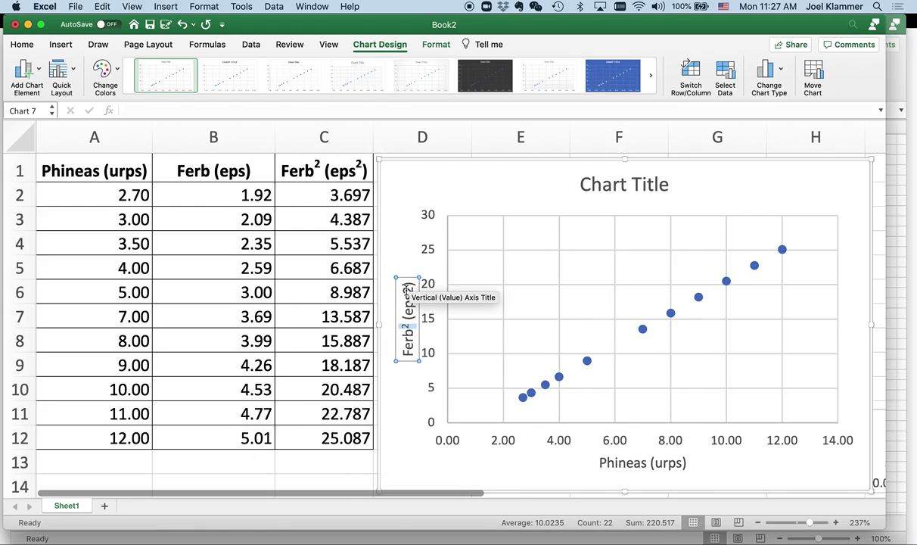
- Superscript the 2 after eps in the vertical axis title
left_click(407, 287)
right_click(408, 290)
left_click(450, 338)
left_click(333, 374)
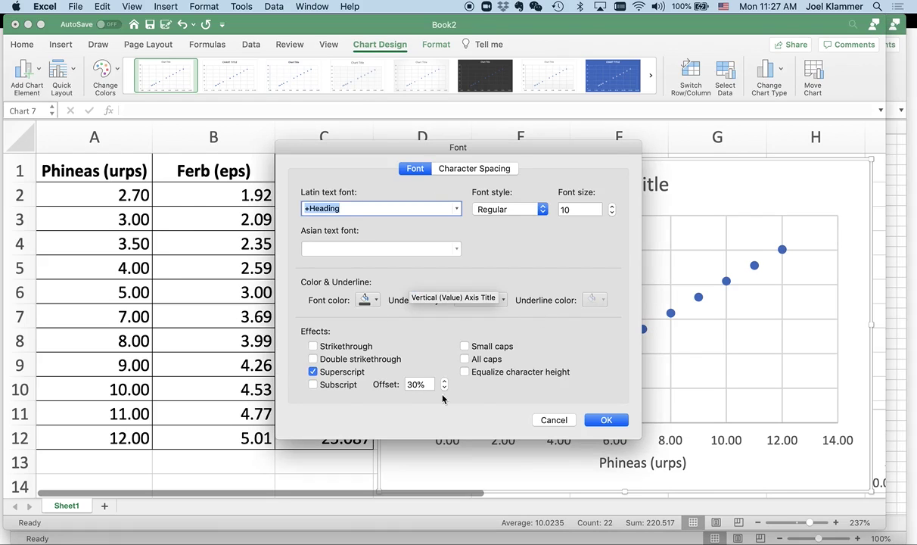
left_click(607, 421)
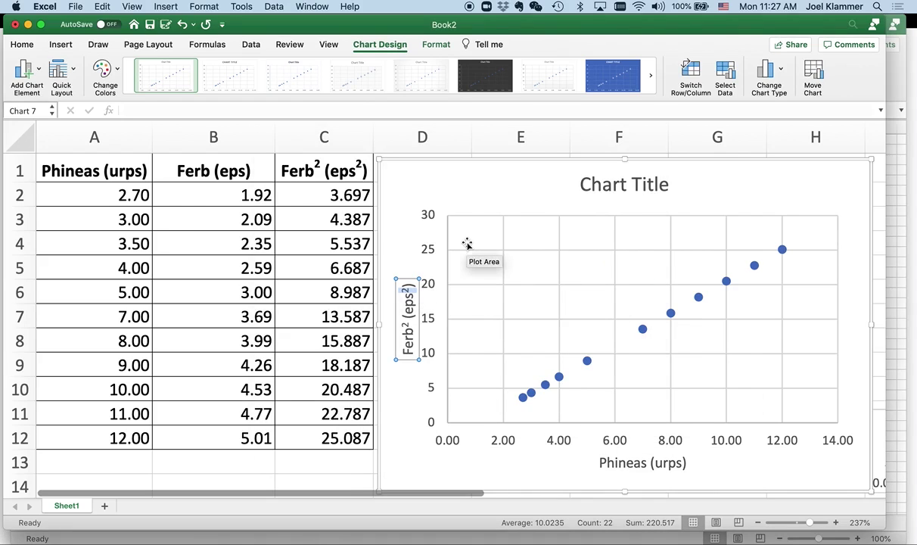
- Replace the chart title with Ferb2 vs. Phineas and superscript its 2
left_click(582, 182)
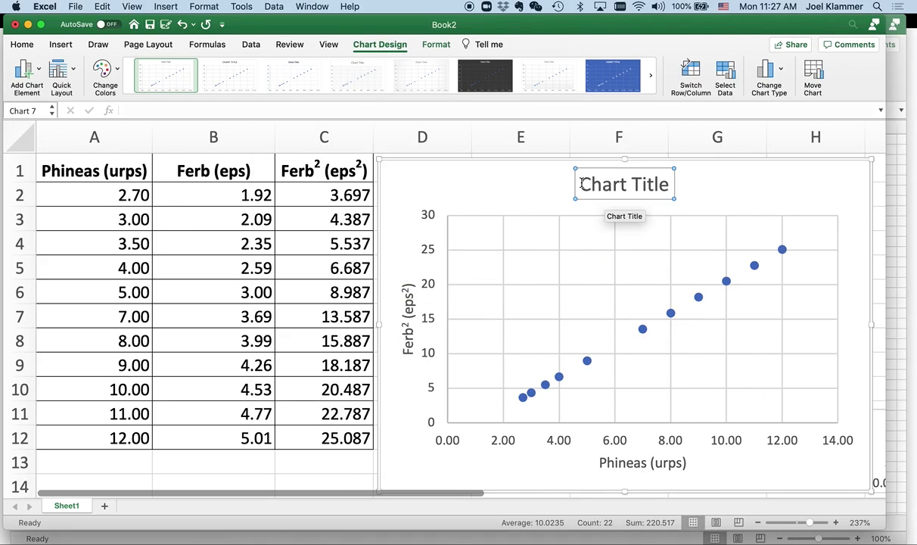
left_click_drag(583, 184, 684, 186)
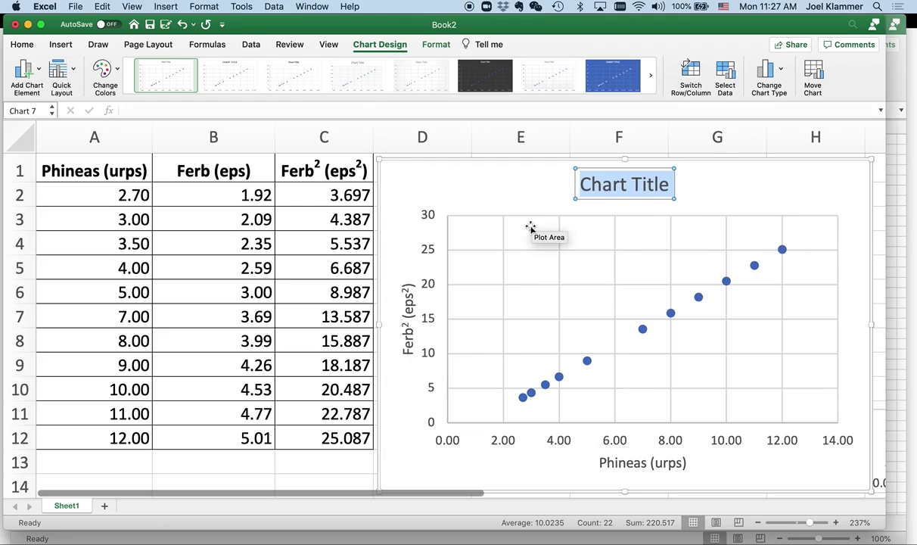
type("Ferb")
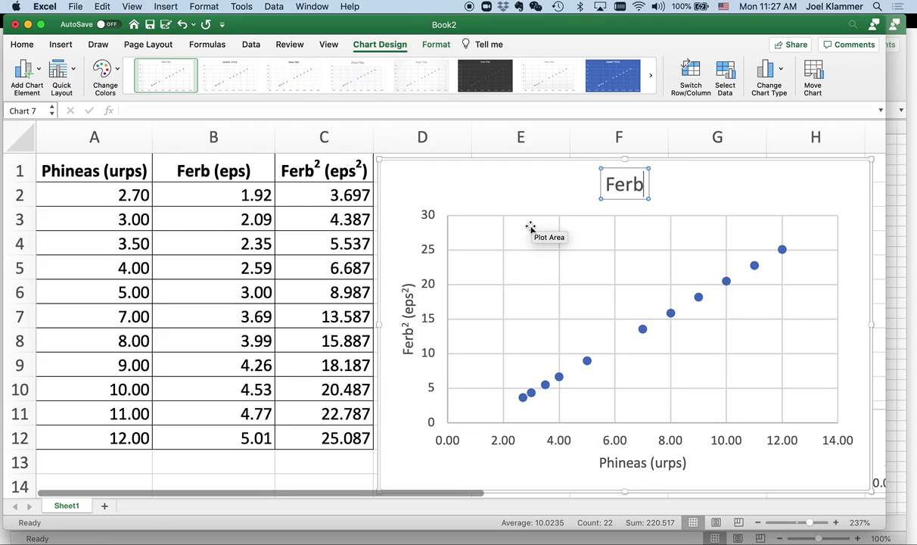
type("2 vs")
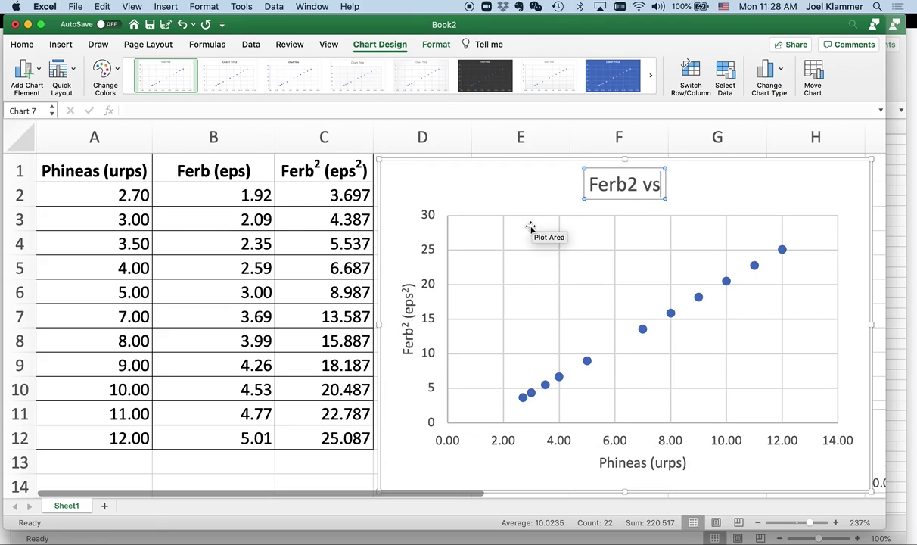
type(". Phineas")
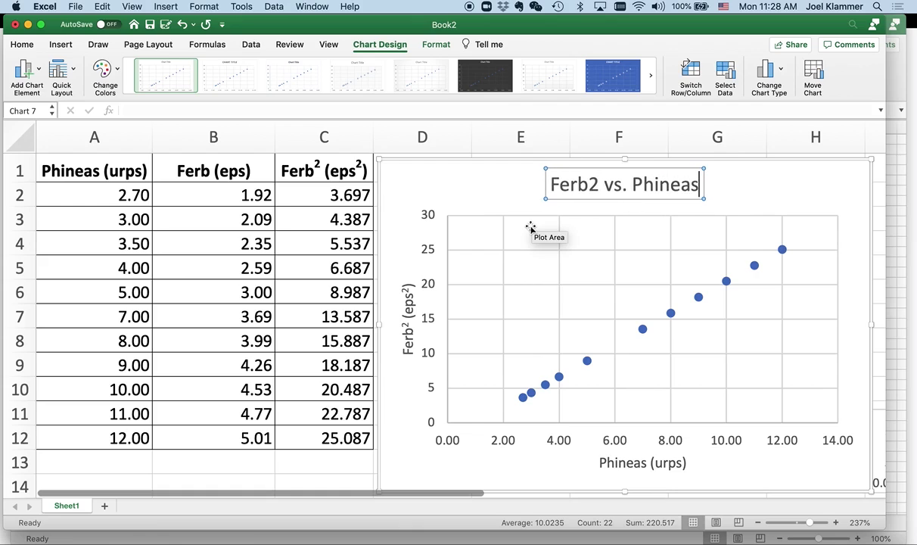
left_click_drag(598, 185, 592, 185)
right_click(592, 188)
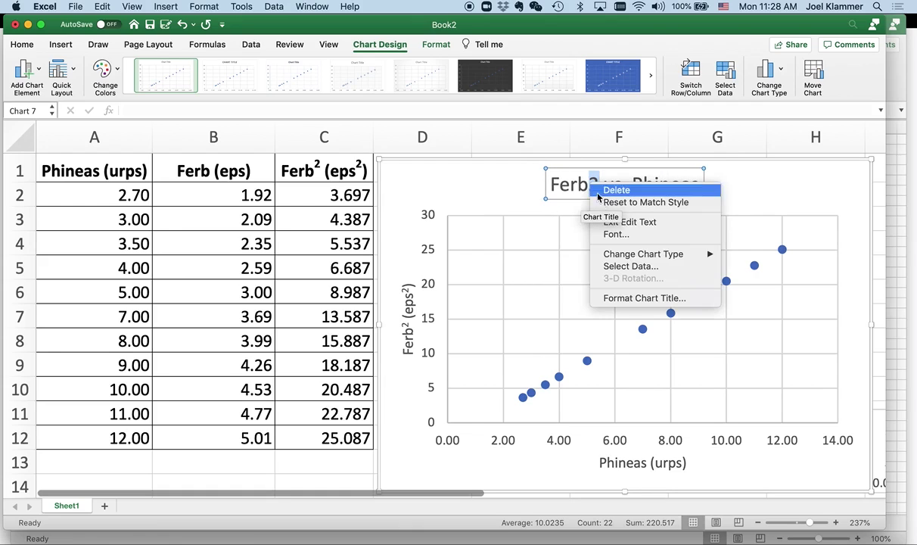
left_click(611, 234)
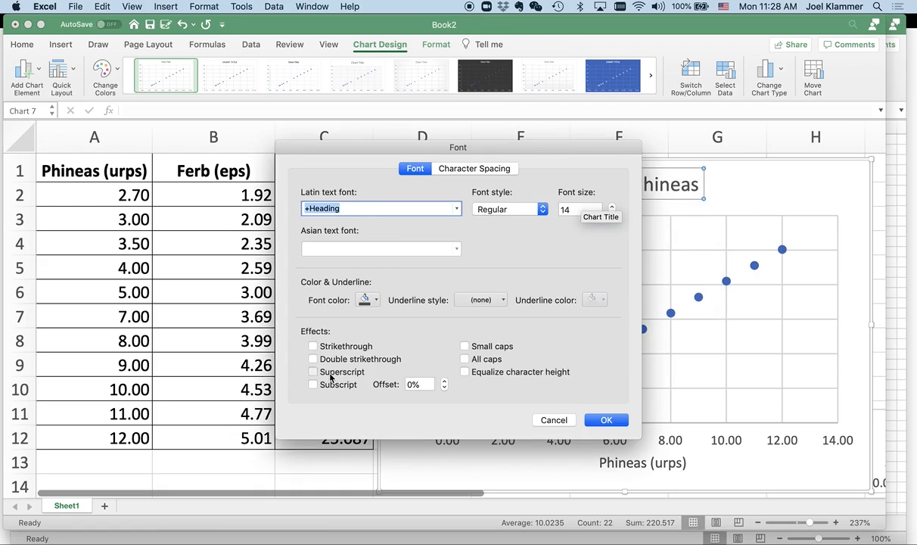
left_click(330, 372)
left_click(606, 419)
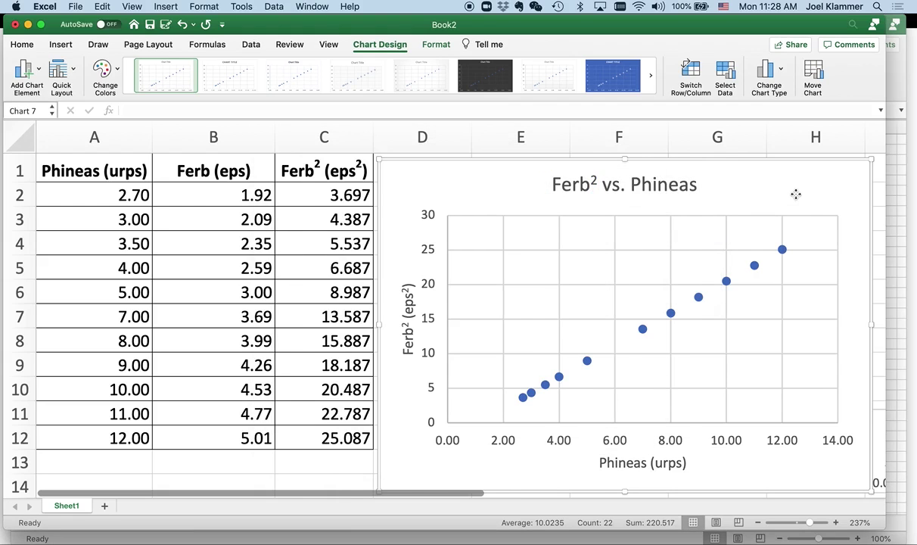
- Add a linear trendline showing y = 2.3x - 2.513, placing the equation mid-plot above the line
left_click(700, 299)
right_click(699, 299)
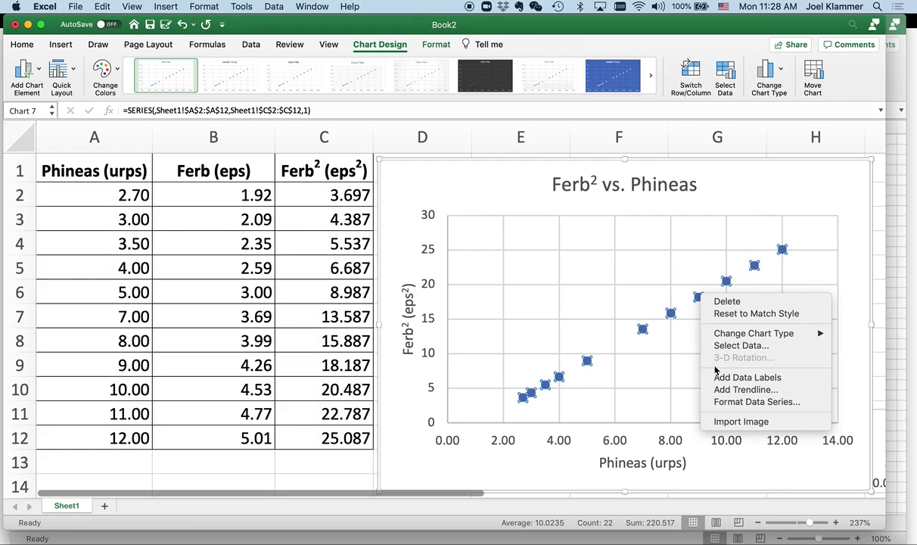
left_click(745, 389)
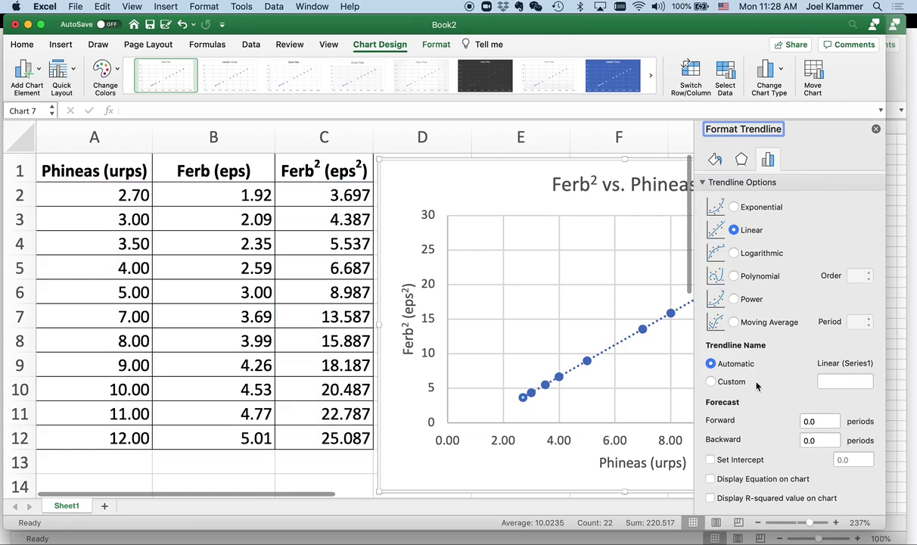
left_click(710, 479)
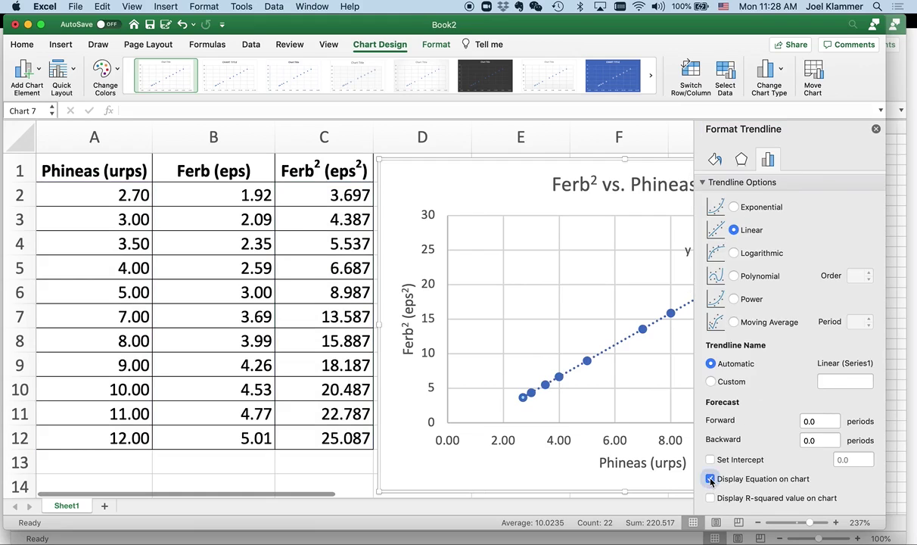
left_click(875, 130)
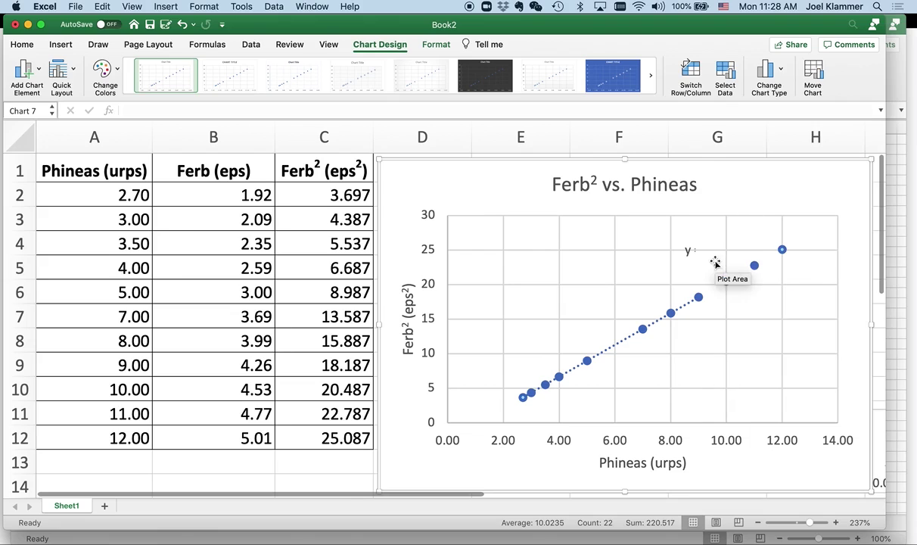
left_click(705, 239)
mouse_move(709, 236)
left_mouse_down()
mouse_move(623, 228)
mouse_move(601, 239)
left_mouse_up()
- Replace the y at the start of the equation label with Ferb2
left_click(594, 240)
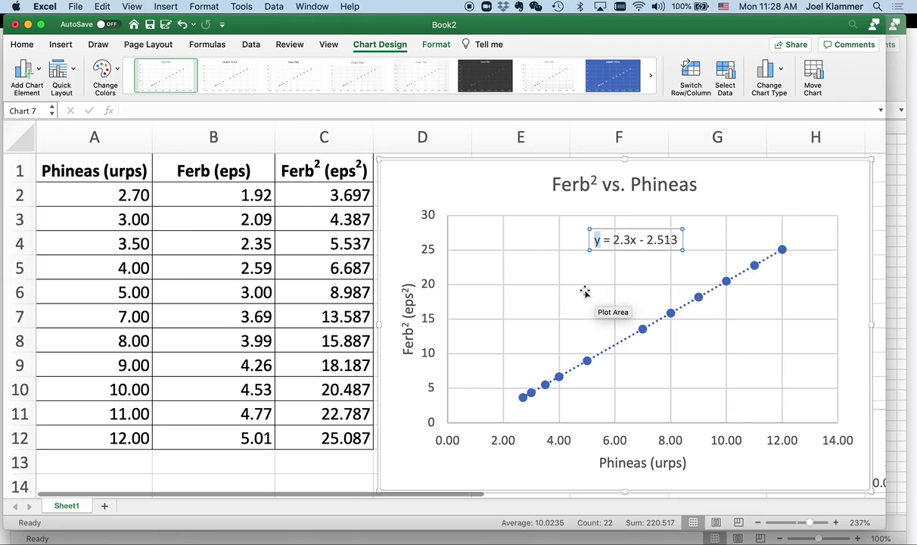
key("End")
type("Fer")
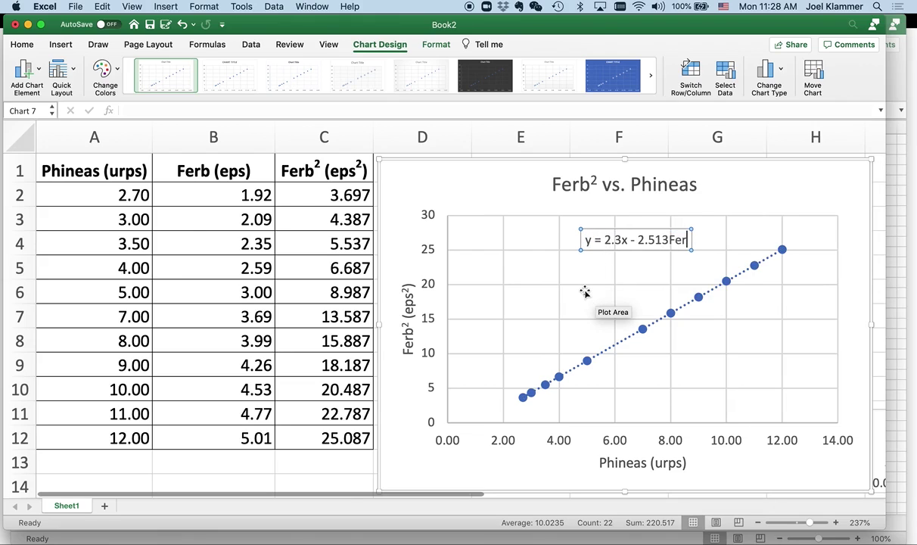
type("b2")
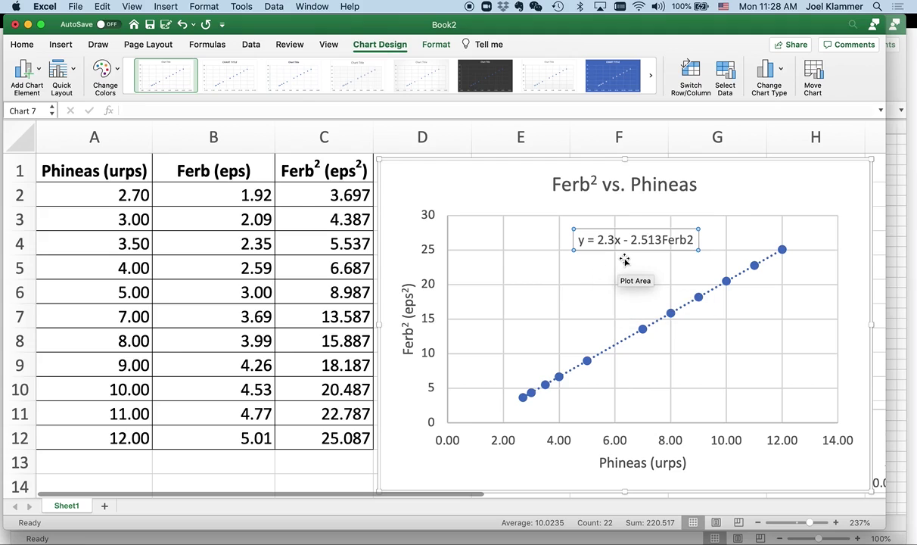
key("BackSpace")
key("BackSpace")
key("BackSpace")
key("BackSpace")
key("BackSpace")
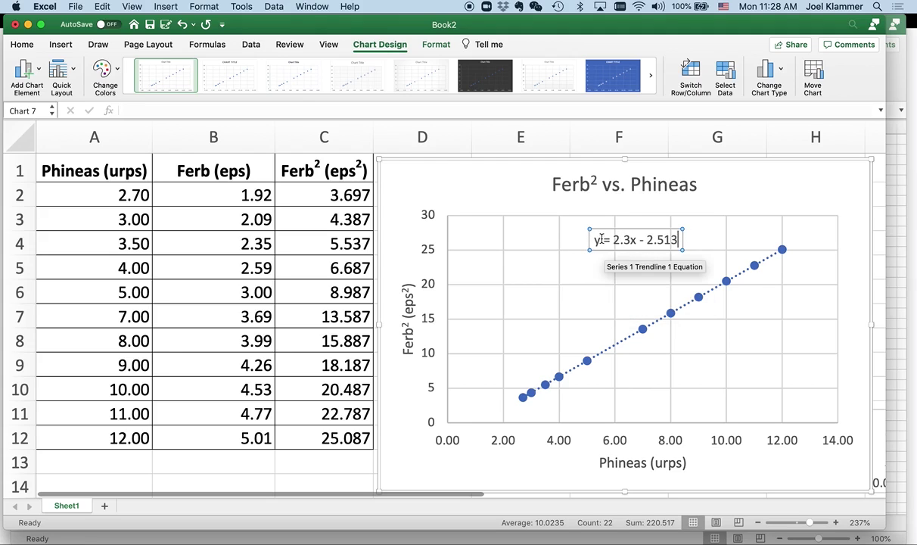
double_click(595, 240)
type("Fe")
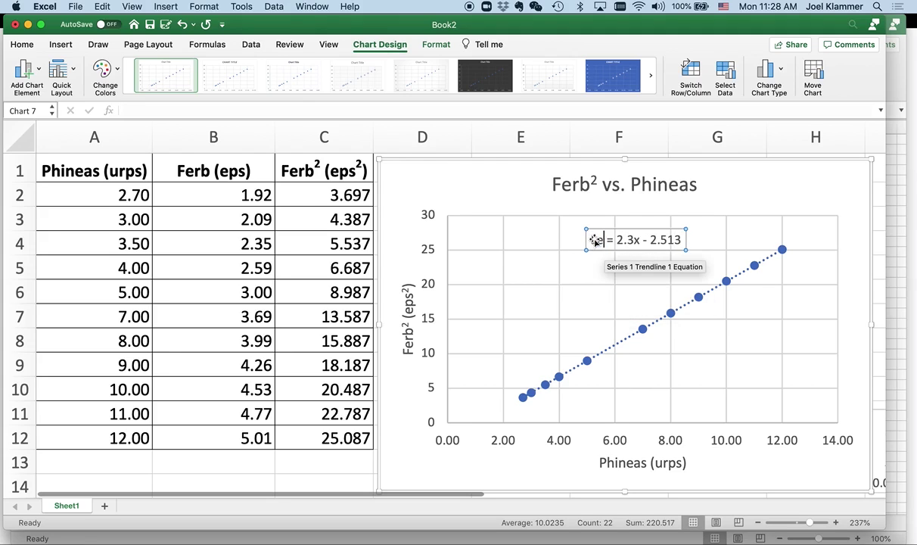
type("rb2")
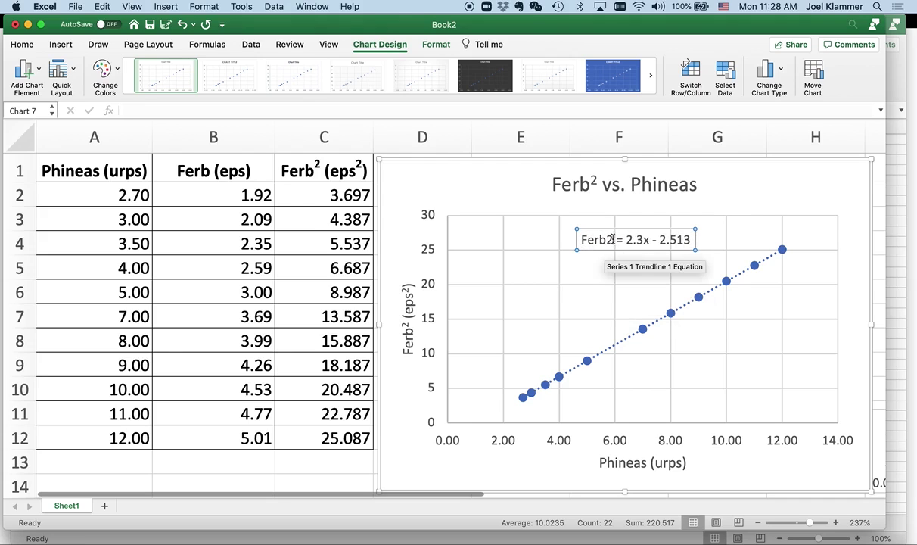
- Make the 2 in Ferb2 superscript so it reads Ferb²
left_click_drag(613, 239, 609, 240)
right_click(609, 239)
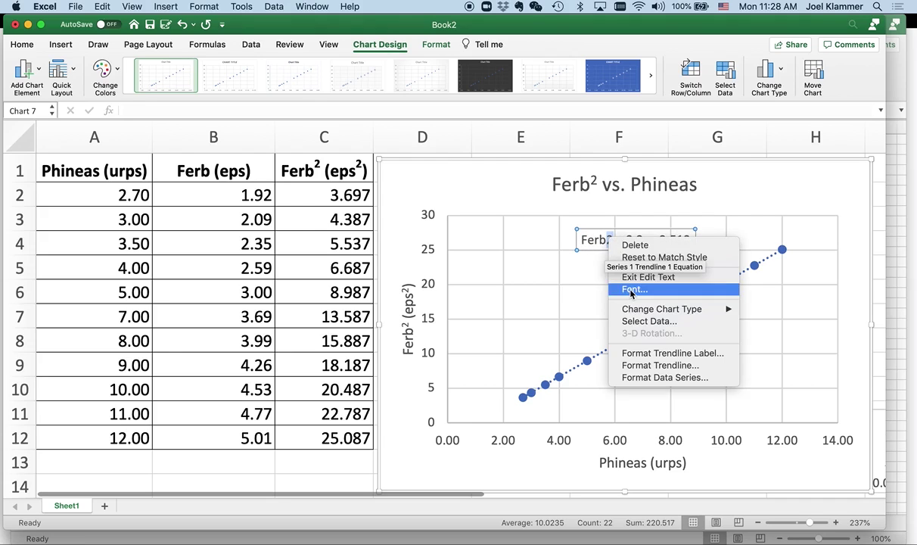
left_click(611, 283)
left_click(349, 372)
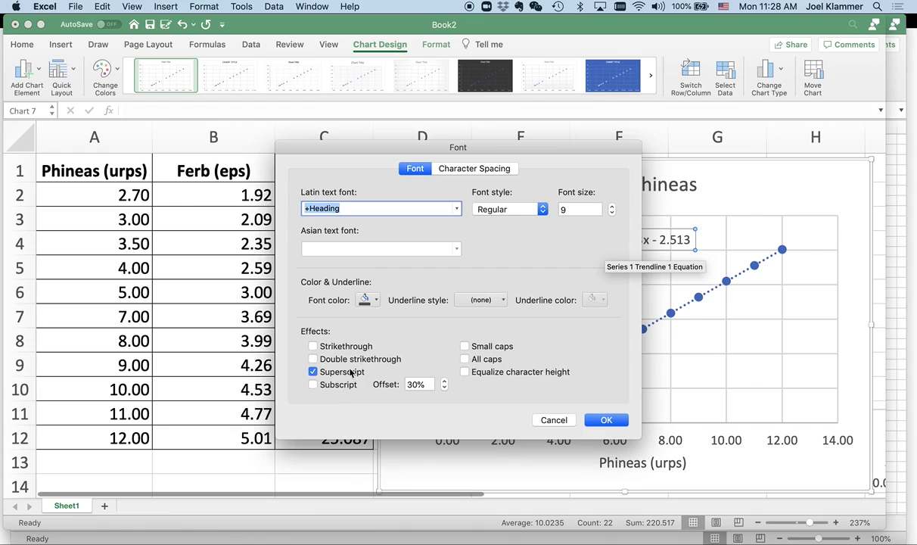
left_click(607, 420)
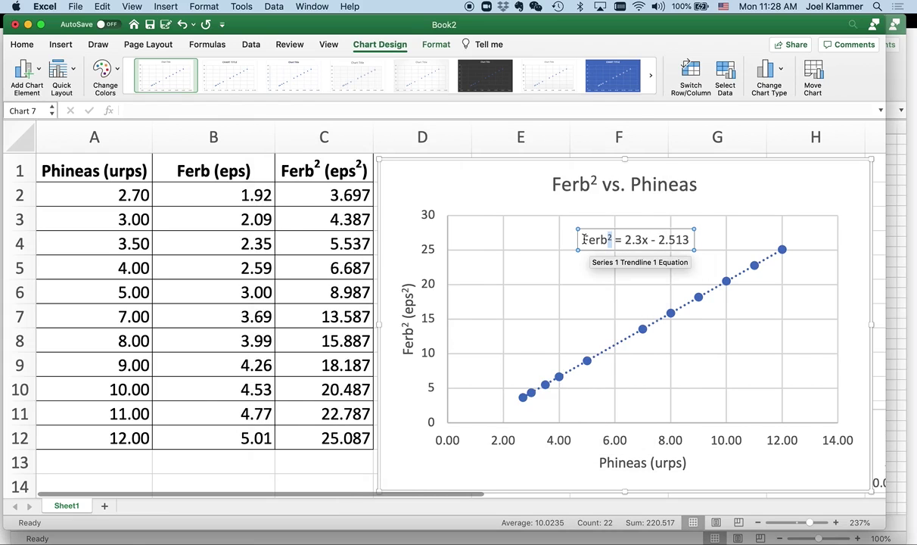
- Replace x with Phineas, then bold Phineas and the 2.3 coefficient
left_click_drag(608, 239, 645, 239)
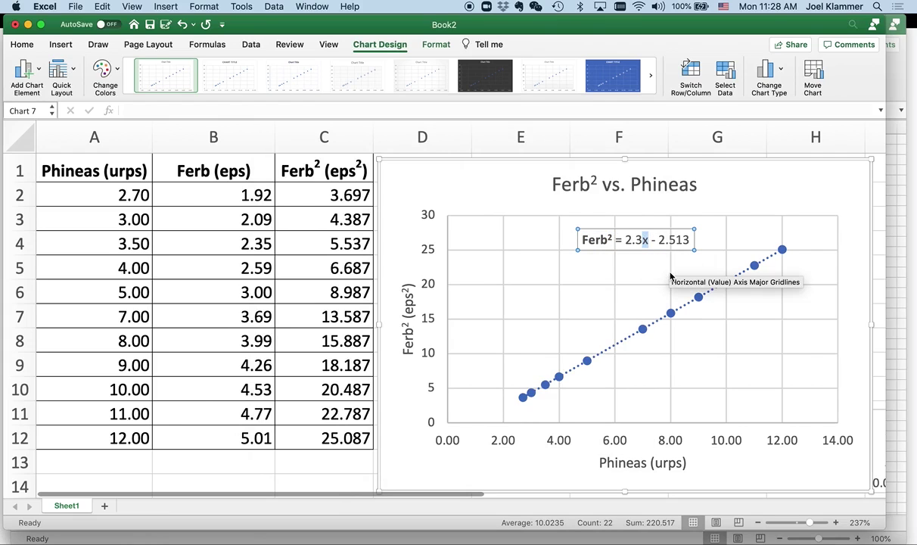
type("Phineas")
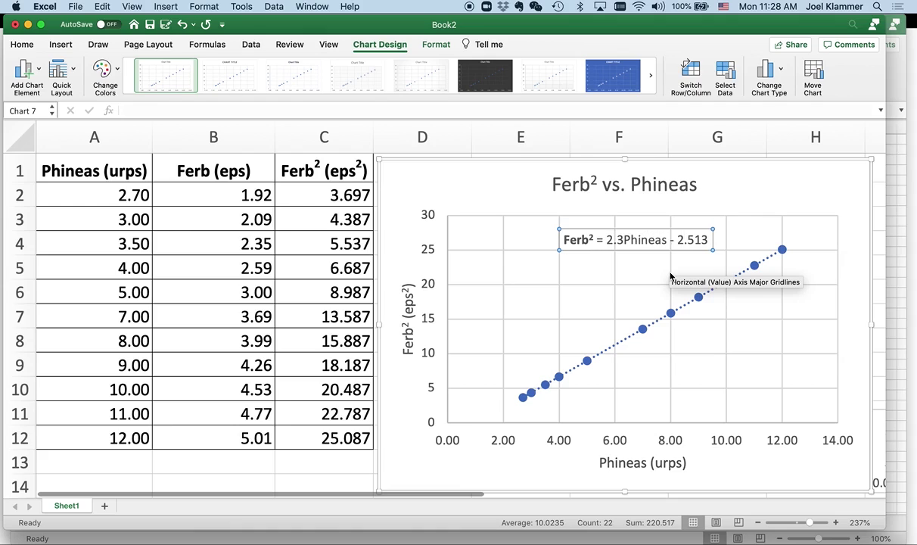
left_click_drag(624, 240, 664, 240)
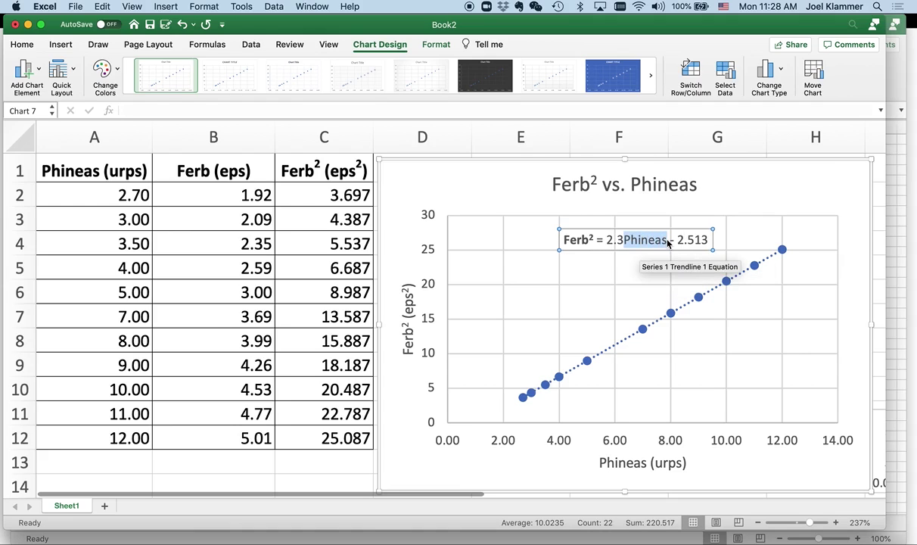
key("super+b")
left_click_drag(607, 240, 620, 239)
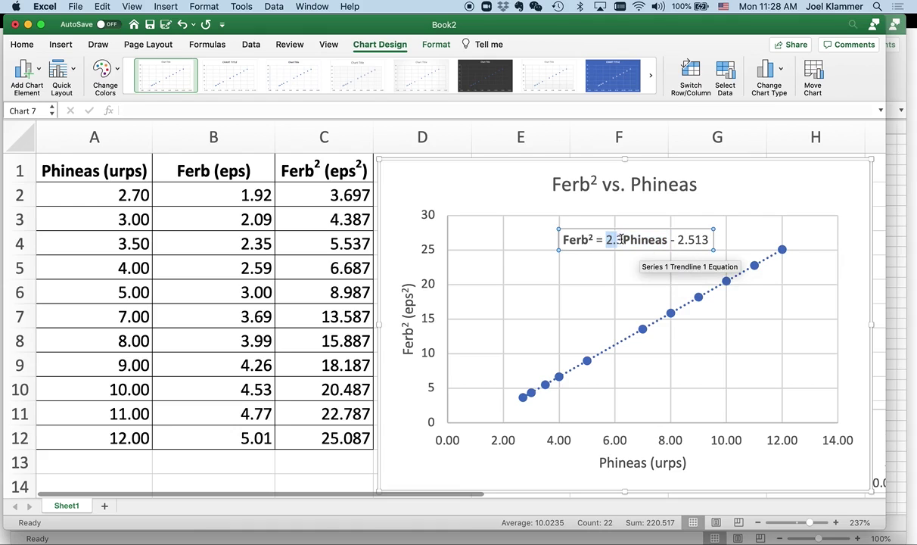
key("super+b")
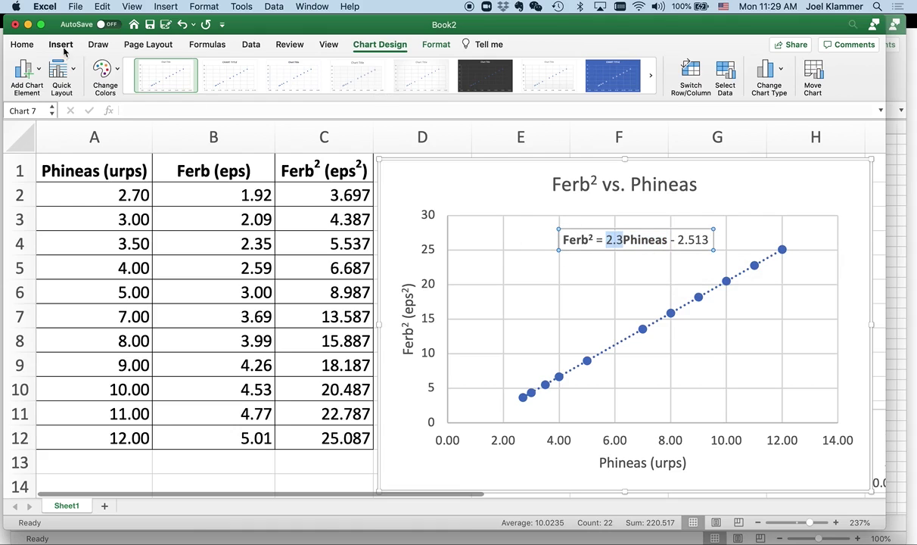
- Colour the 2.3 slope and 2.513 intercept blue, and add parentheses around 2.3
left_click(22, 44)
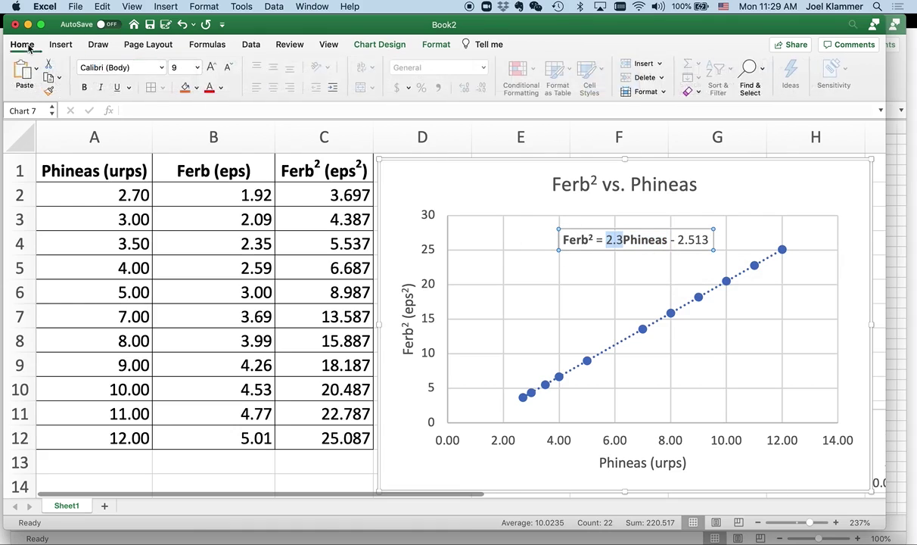
left_click(220, 88)
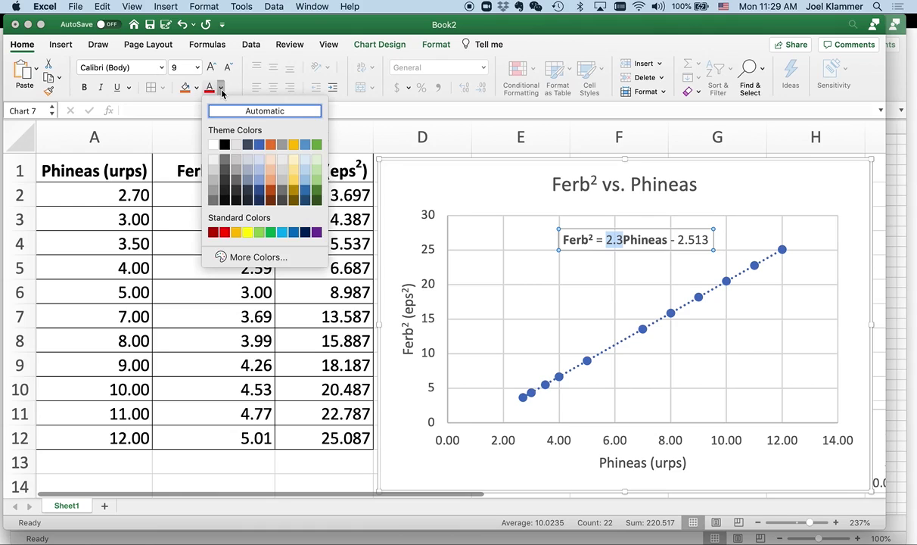
left_click(248, 142)
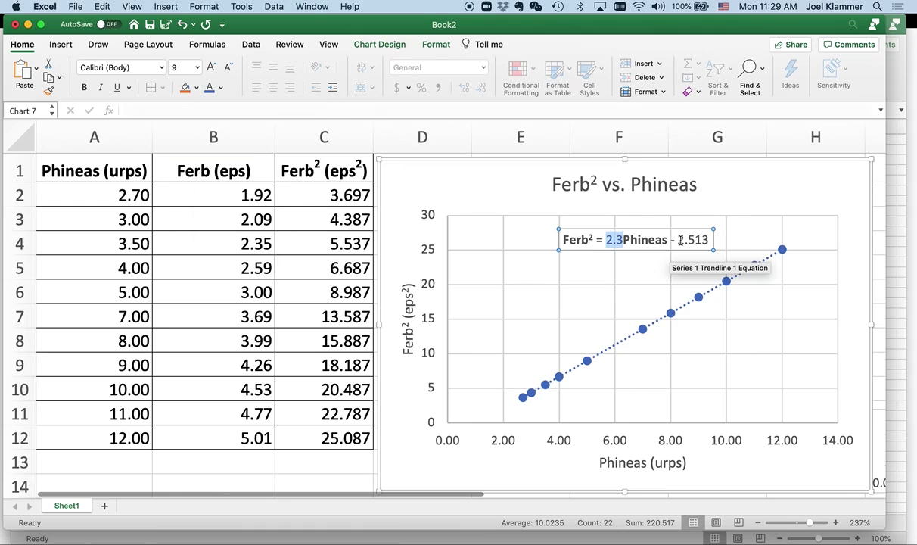
left_click_drag(679, 240, 707, 241)
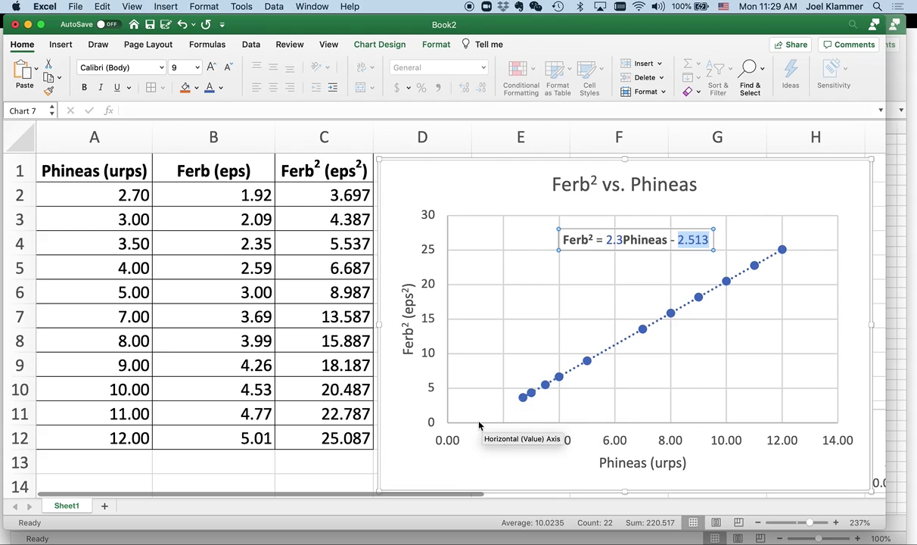
left_click(605, 239)
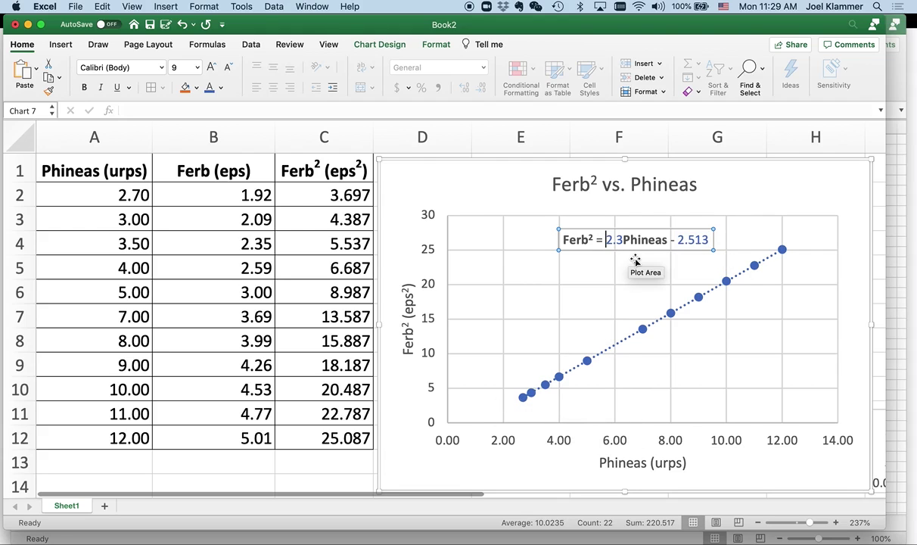
type("(")
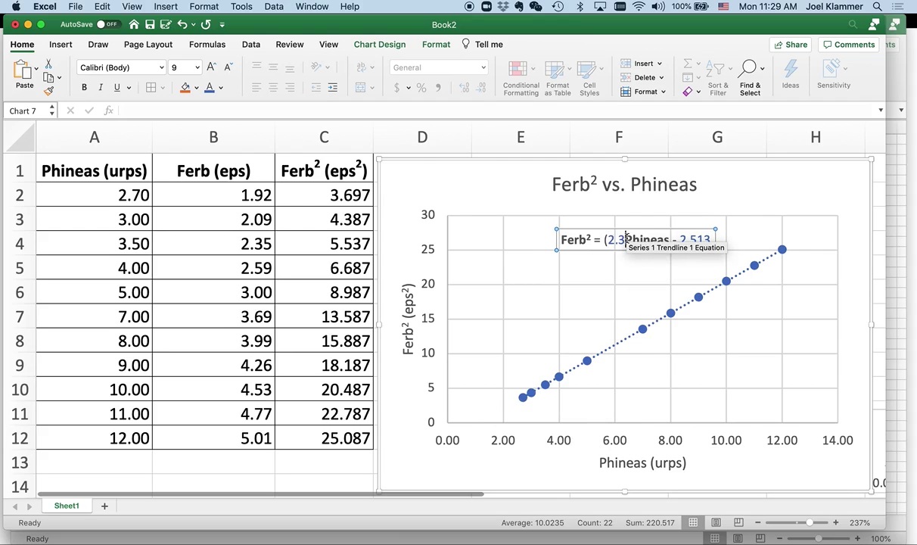
type(")")
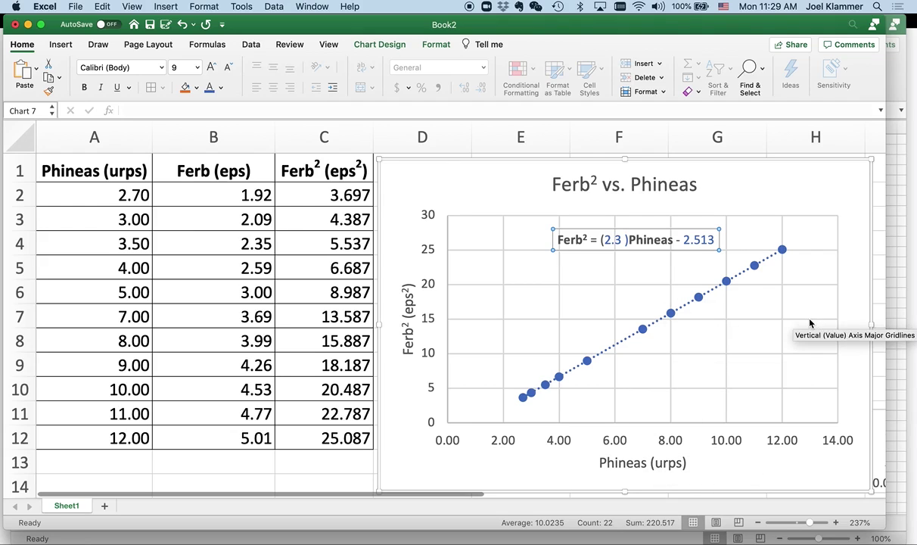
- Add eps²/urps inside the slope parentheses, with the 2 superscript
type("eps")
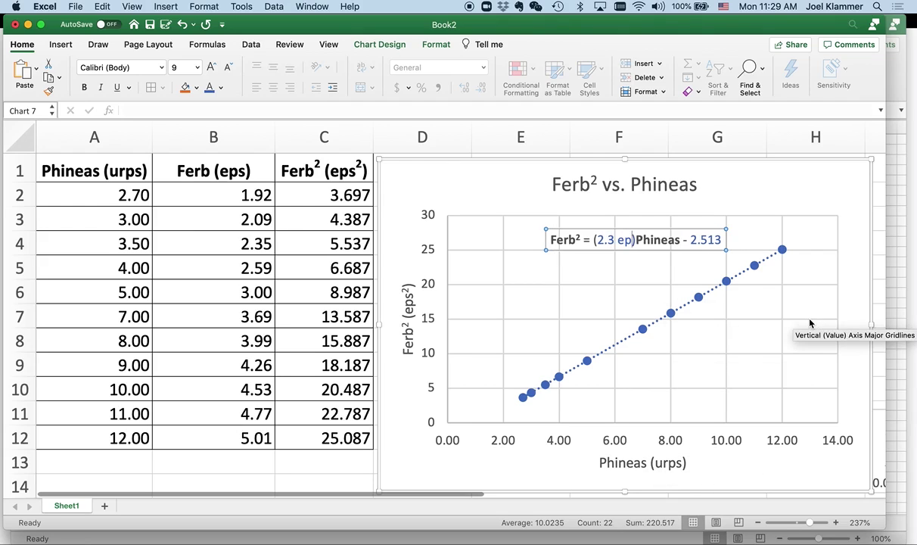
type("2/")
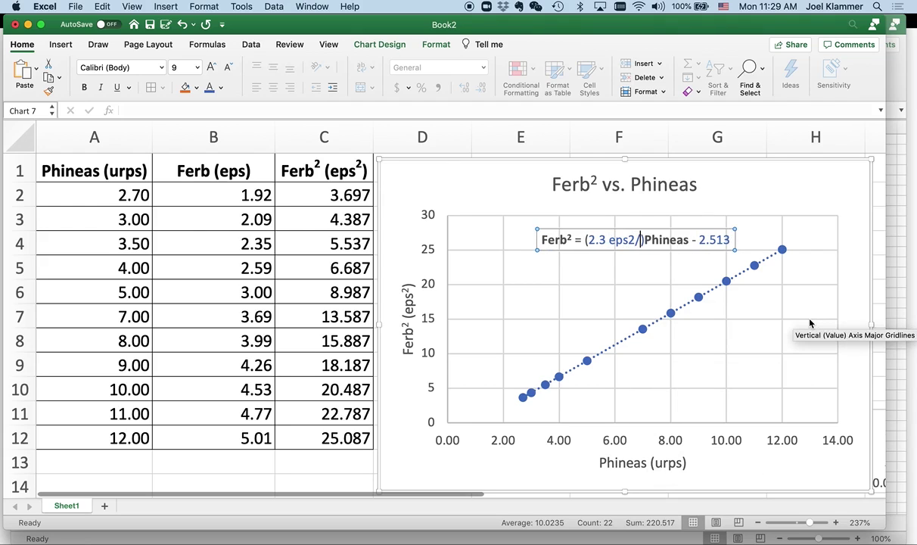
type("urps")
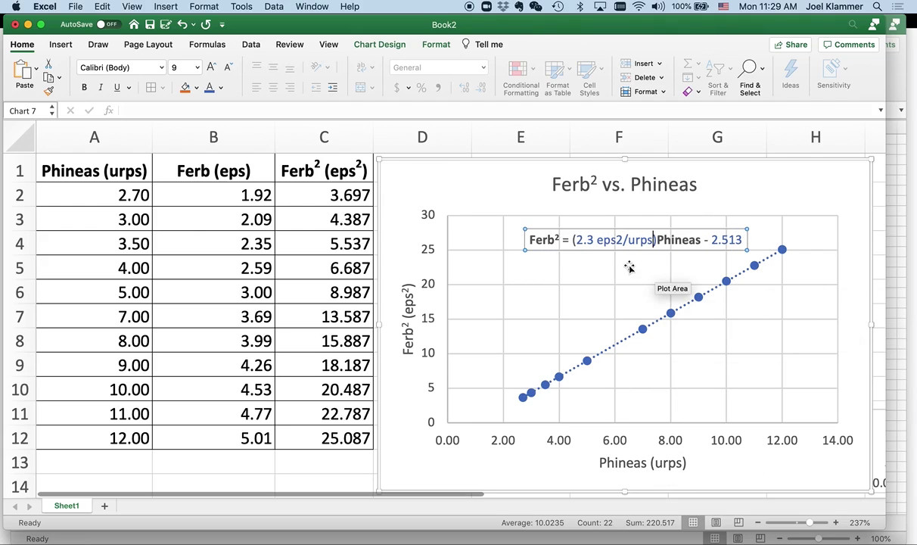
left_click(619, 239)
right_click(582, 221)
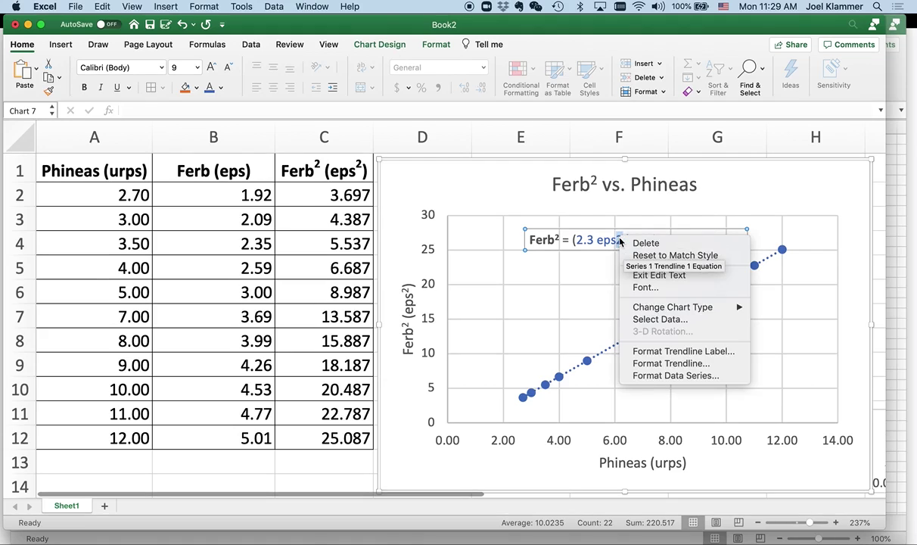
left_click(614, 287)
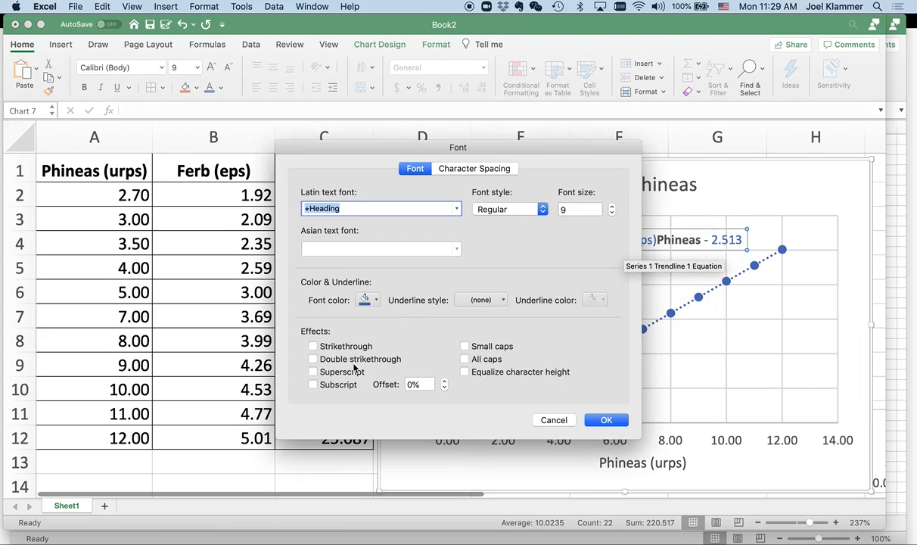
left_click(345, 372)
left_click(605, 419)
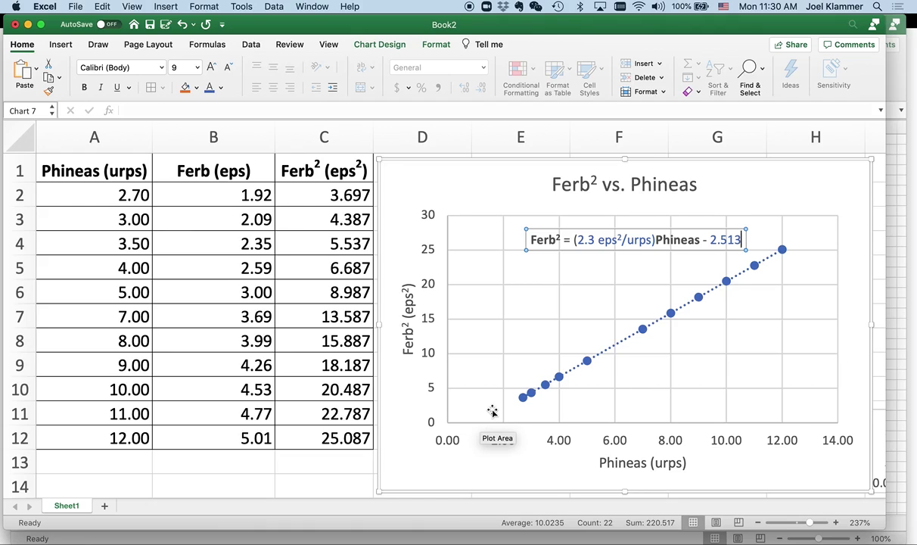
- Add the unit urps after 2.513
type("uro")
key("BackSpace")
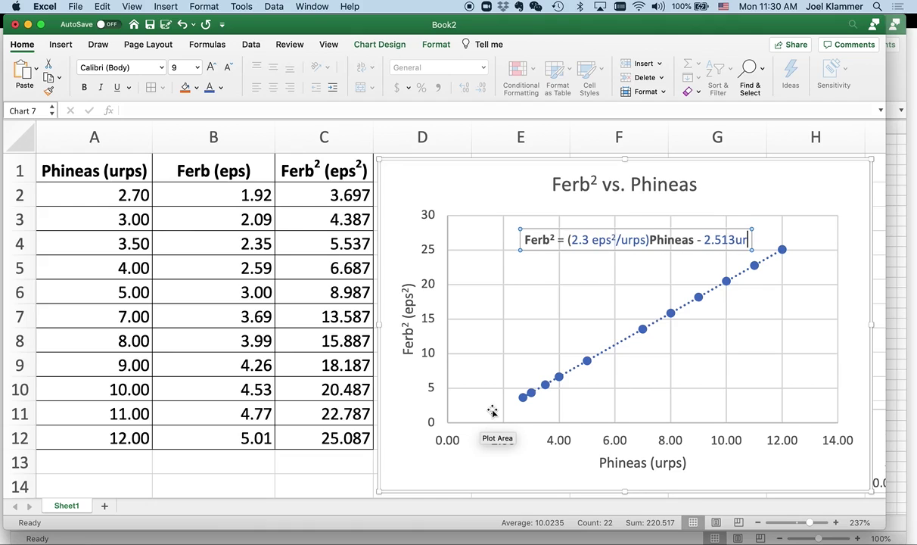
type("ps")
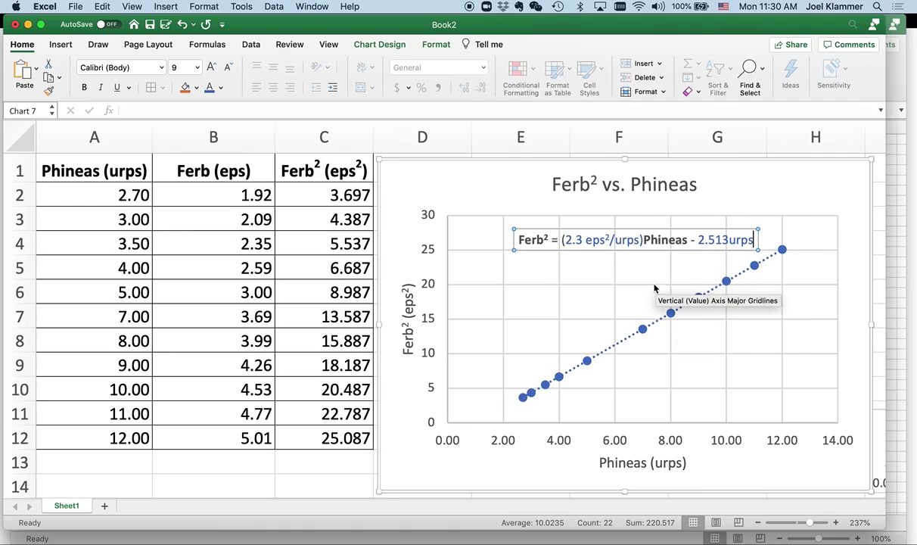
- Wrap the intercept in parentheses and change its unit from urps to eps2
left_click(698, 240)
type("(")
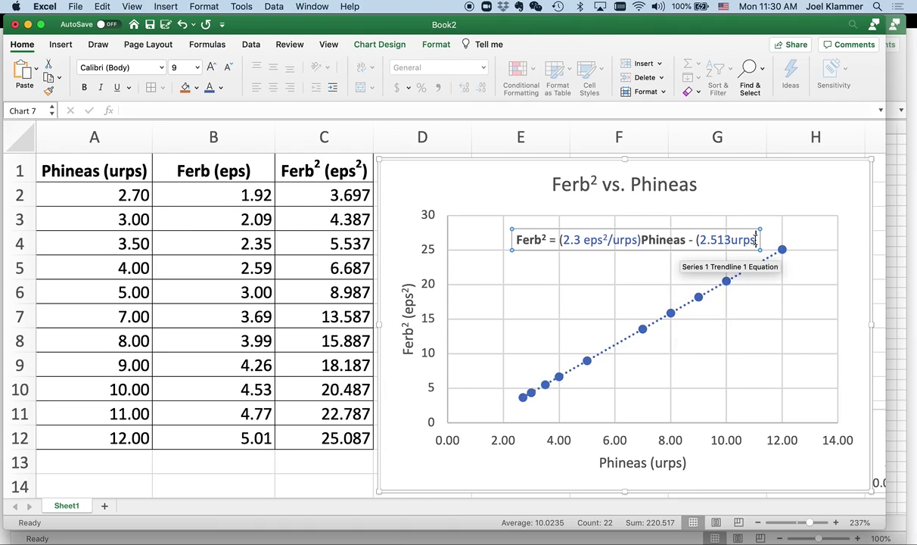
type(")")
left_click(730, 240)
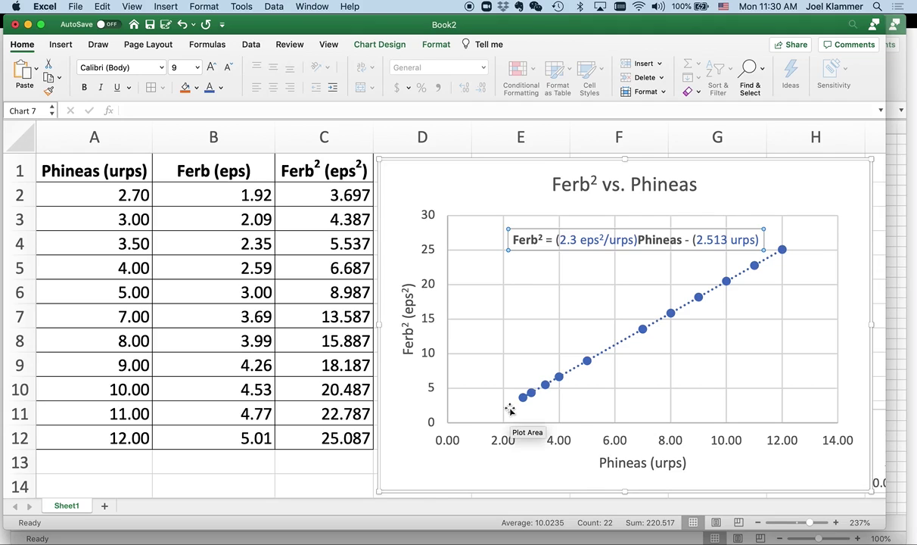
left_click(731, 240)
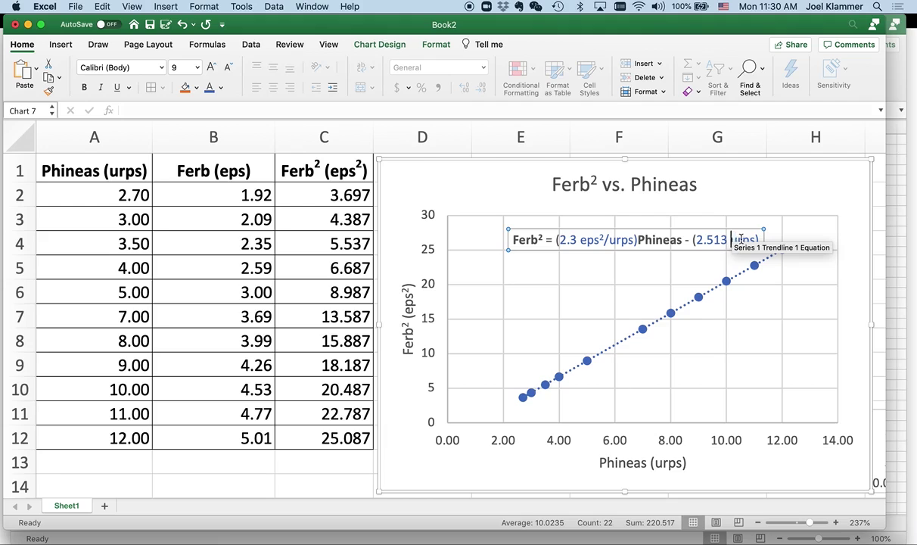
left_click_drag(741, 239, 752, 239)
type("eps2")
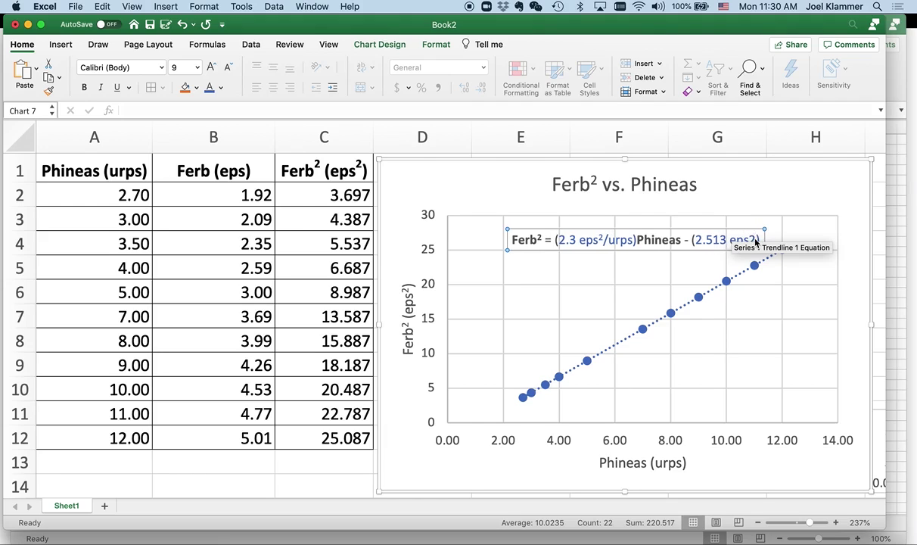
- Make the 2 in the intercept's eps2 superscript, giving (2.513 eps²)
left_click_drag(755, 239, 750, 241)
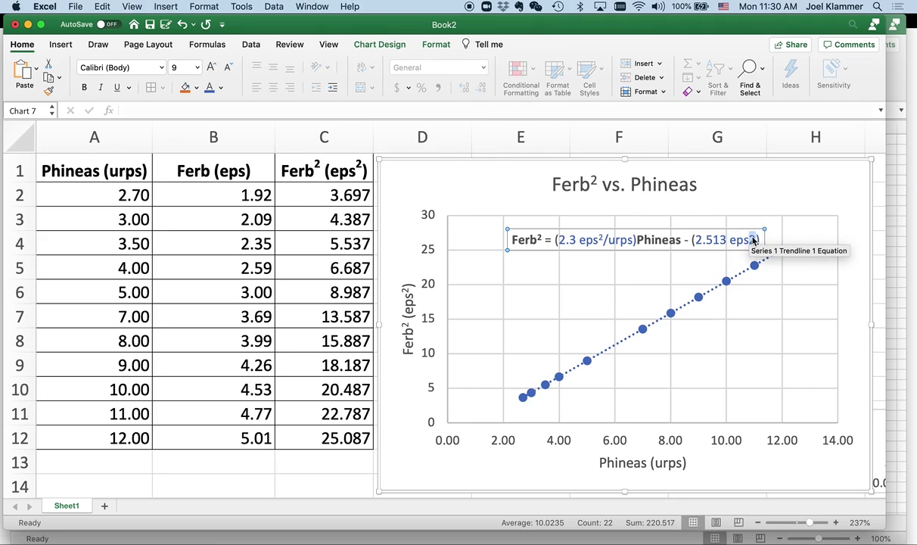
right_click(753, 241)
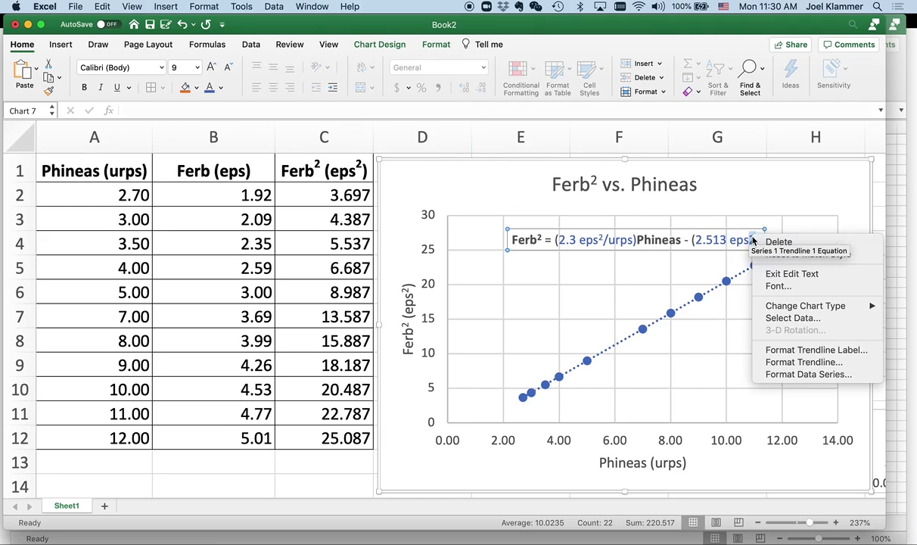
left_click(779, 286)
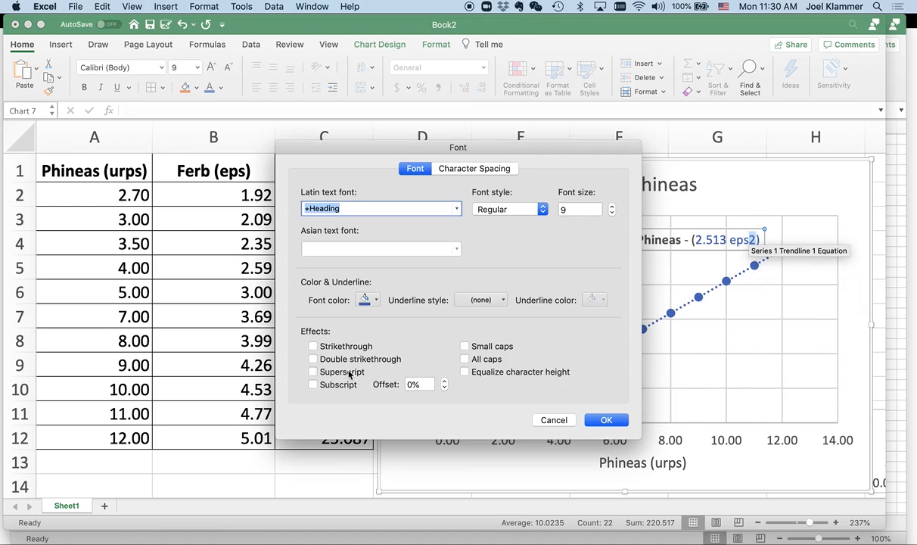
left_click(350, 374)
left_click(606, 421)
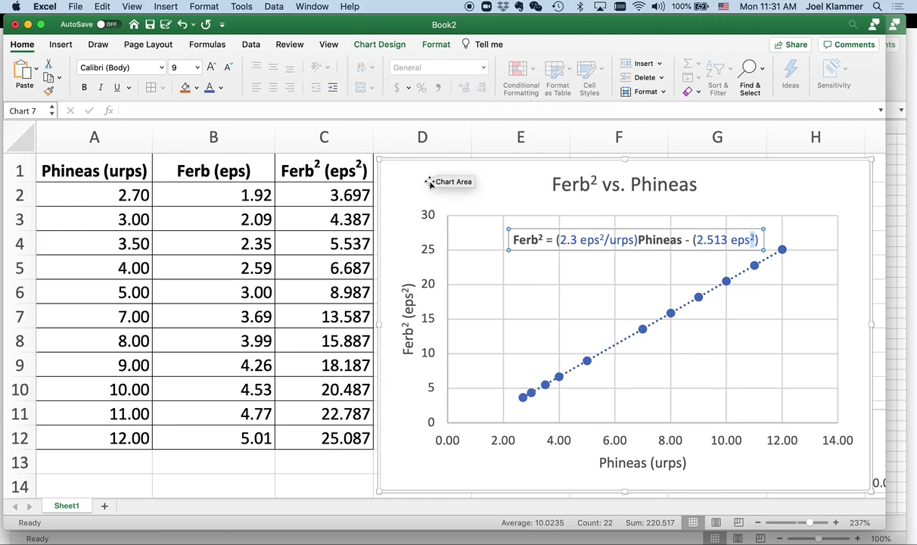
- Move the equation label slightly right and up inside the plot, then deselect the chart
left_click(286, 465)
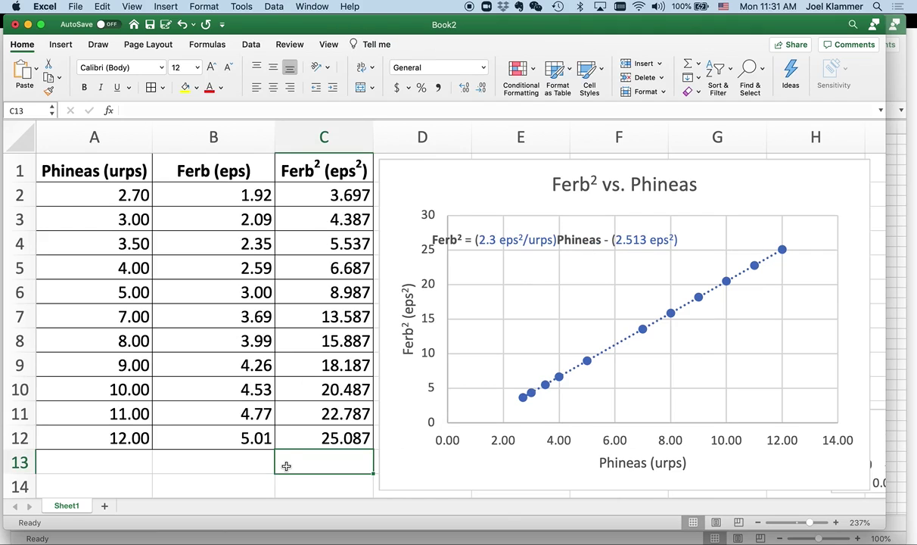
left_click(472, 229)
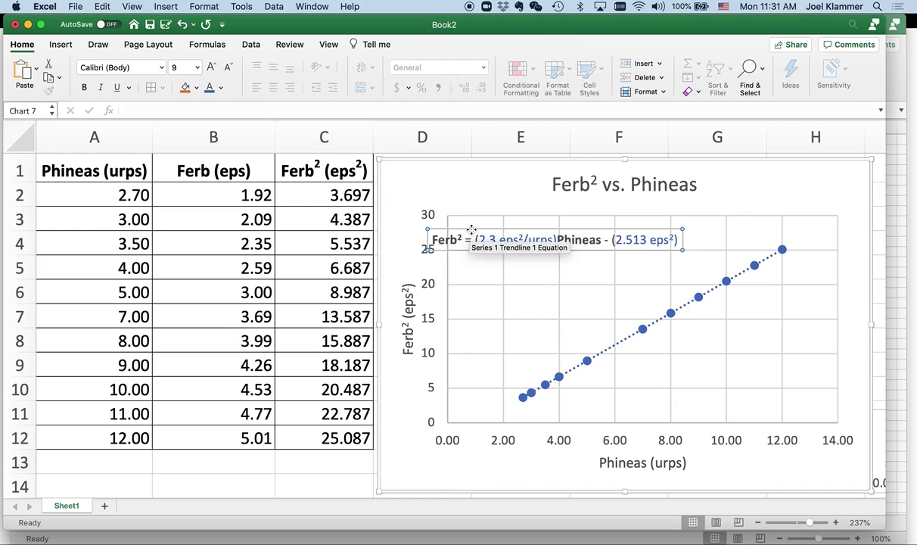
left_click_drag(471, 230, 524, 225)
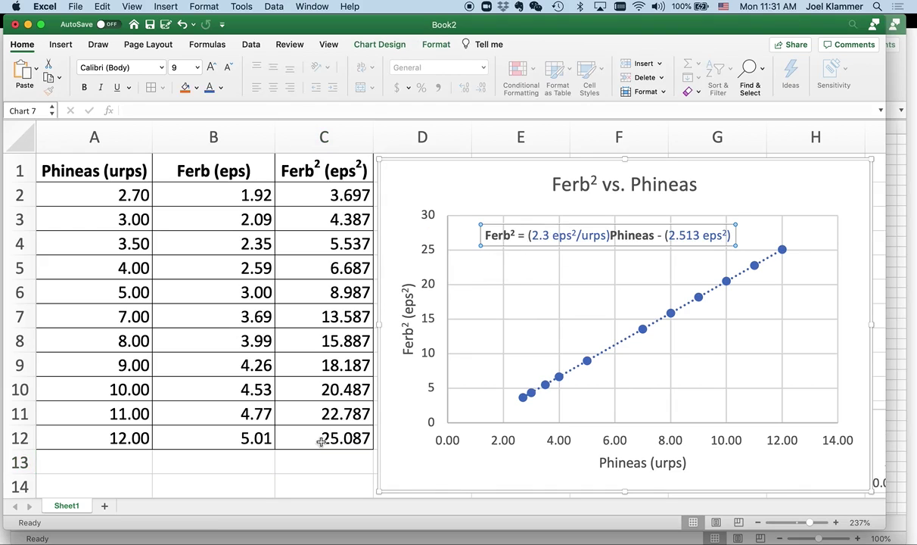
left_click(311, 463)
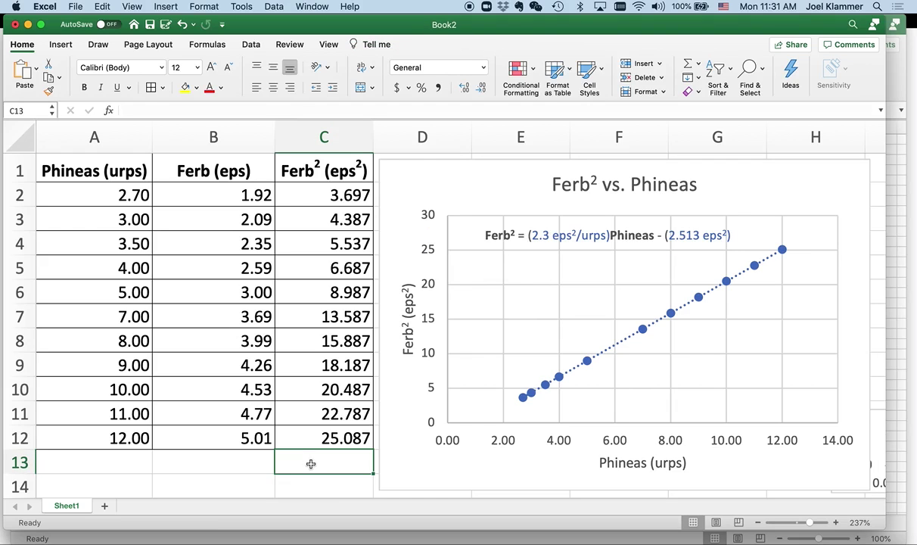